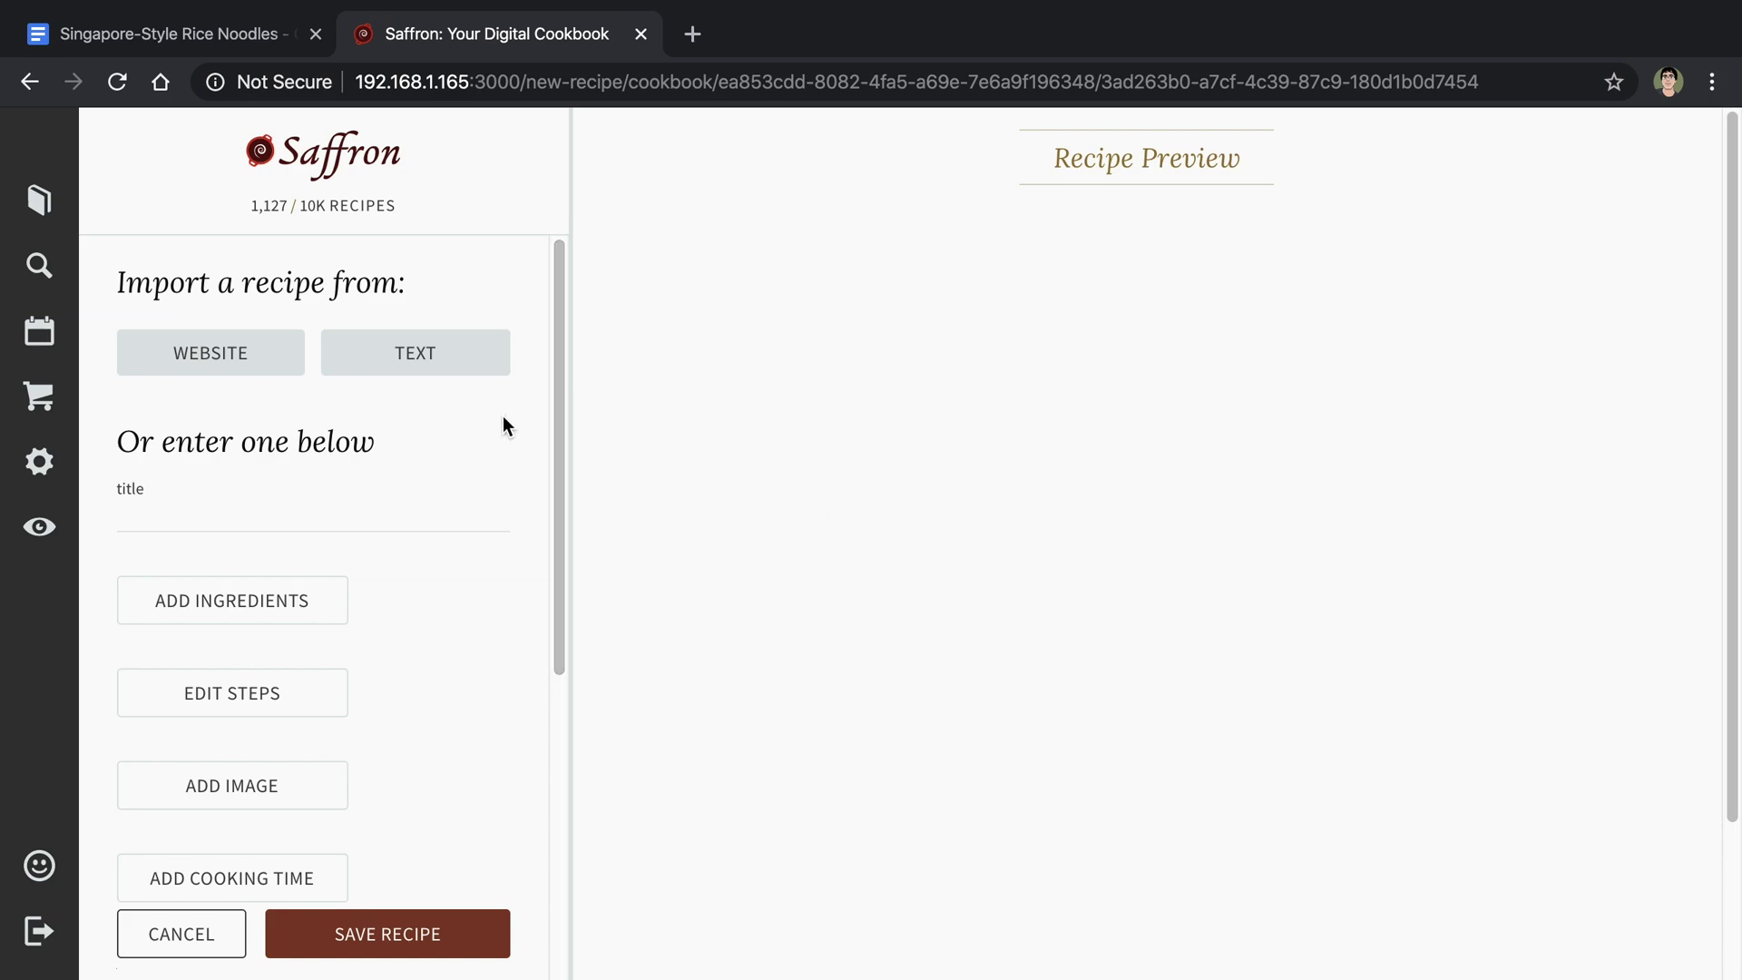
Step: Copy the whole Roasted Carrot Salad with Arugula and Feta page from the PDF and import it into Saffron as text
left_click(407, 361)
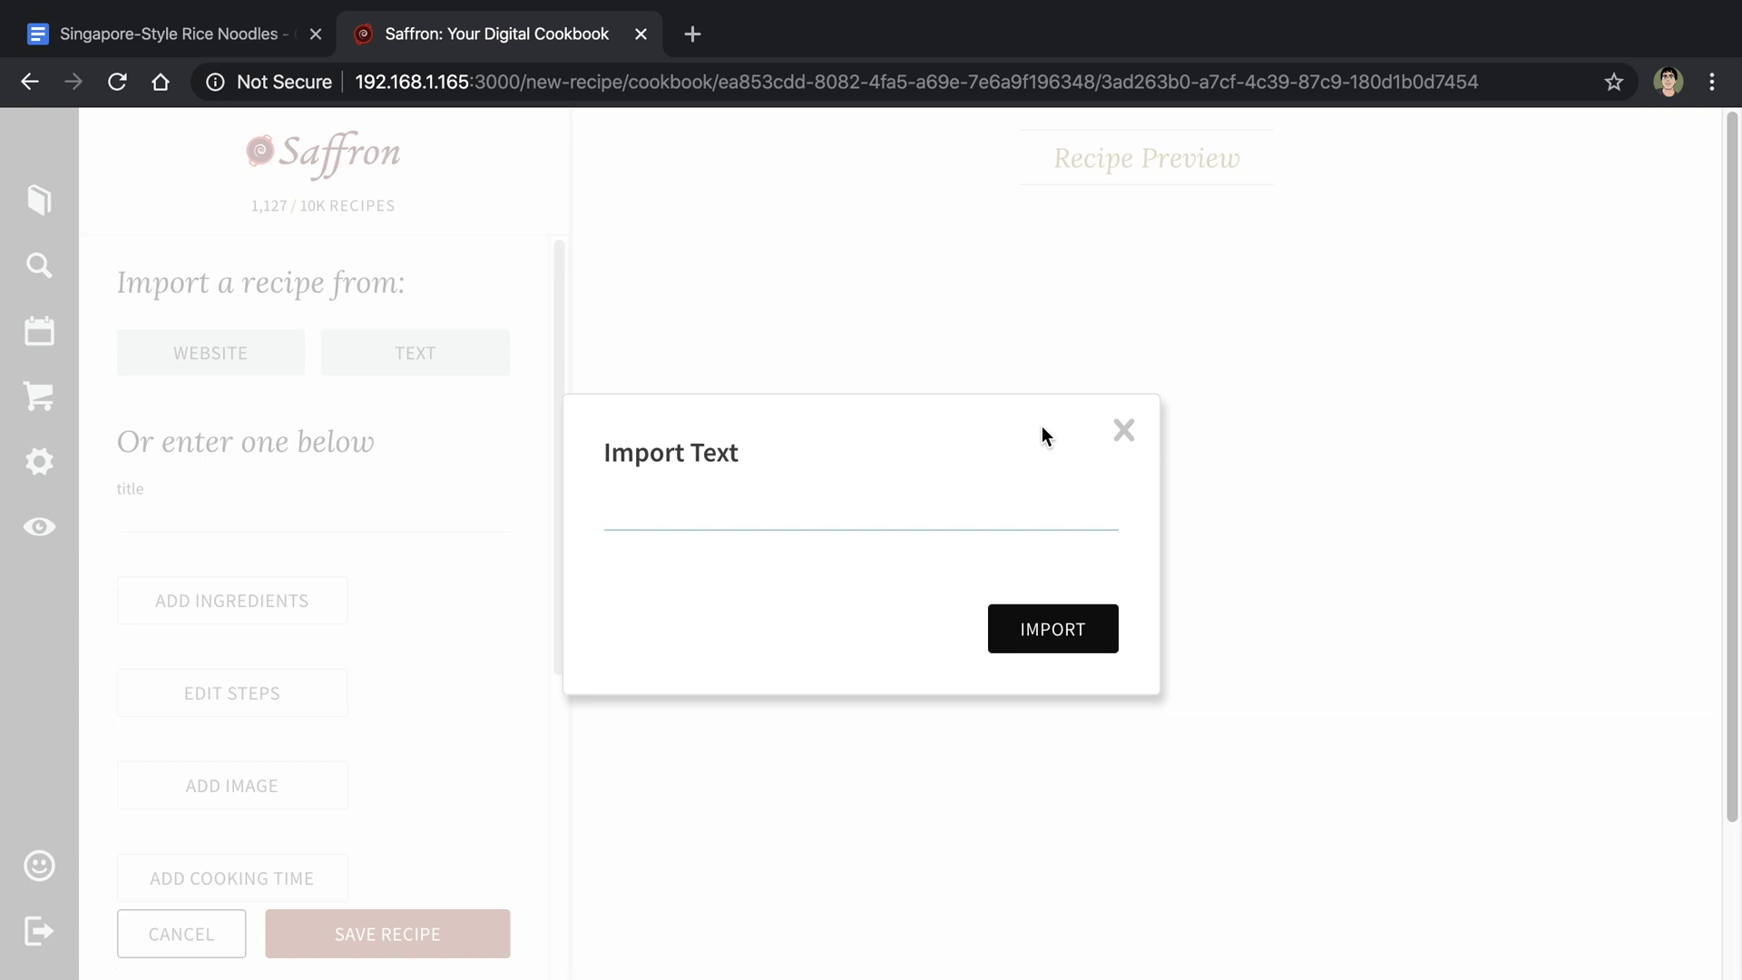
key("super+Tab")
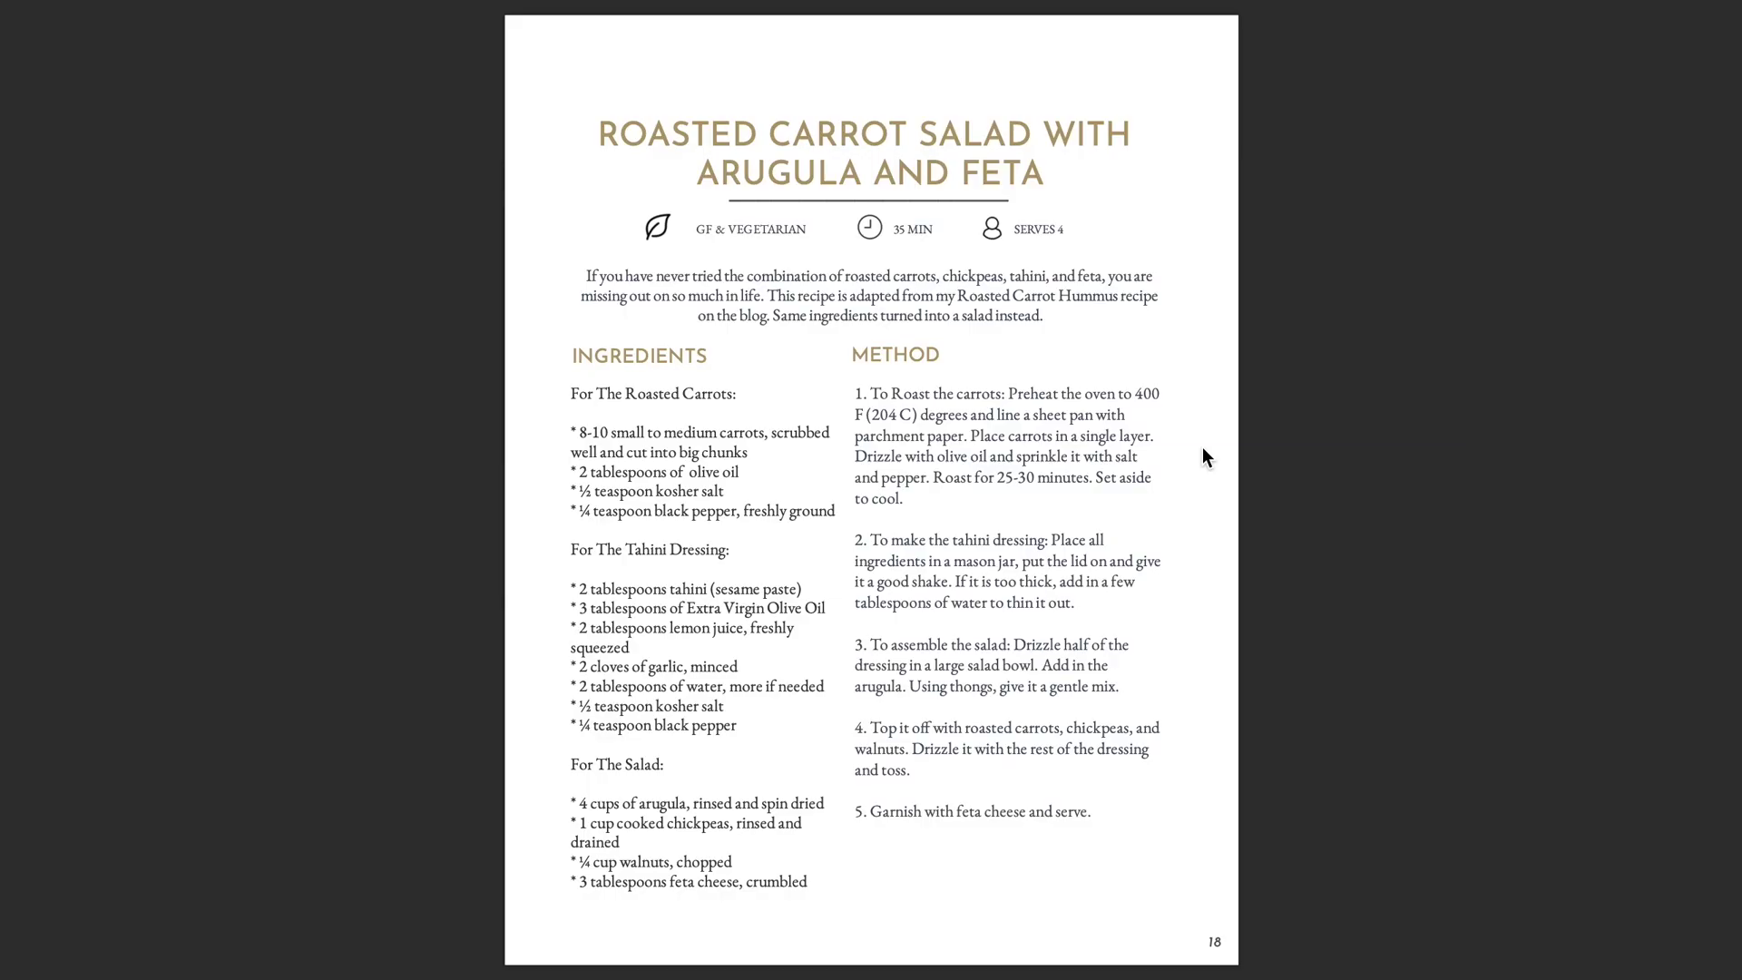
left_click_drag(599, 137, 1119, 820)
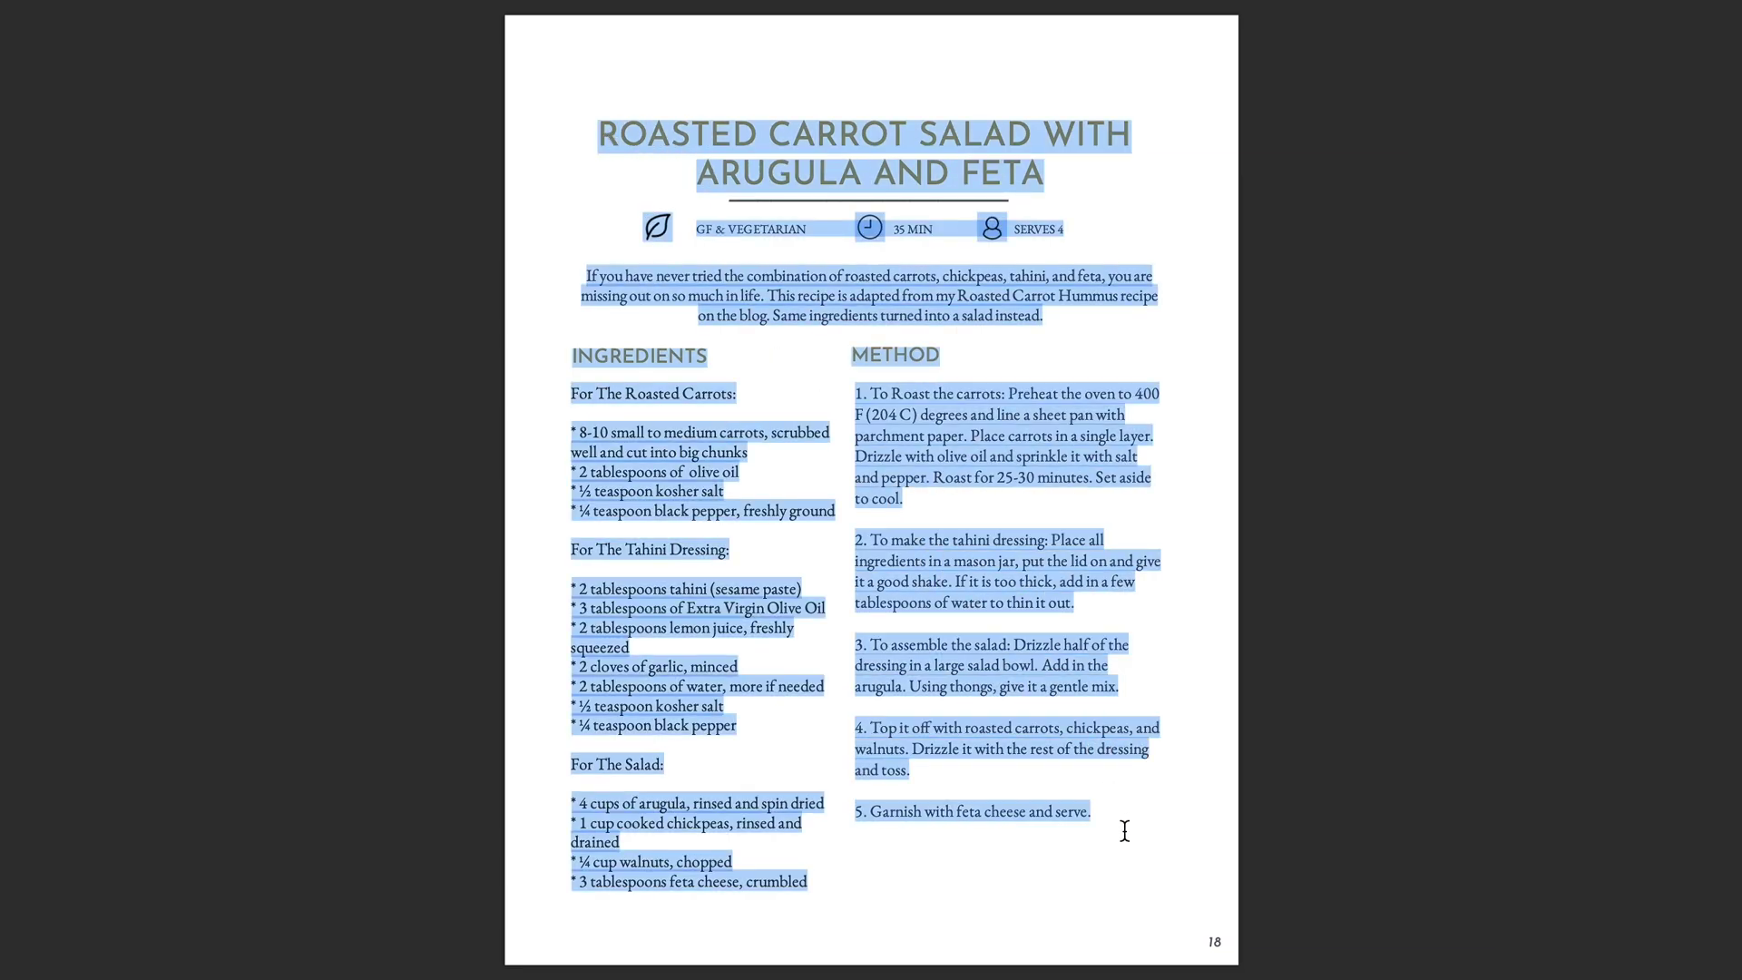
key("super+c")
key("super+Tab")
key("super+v")
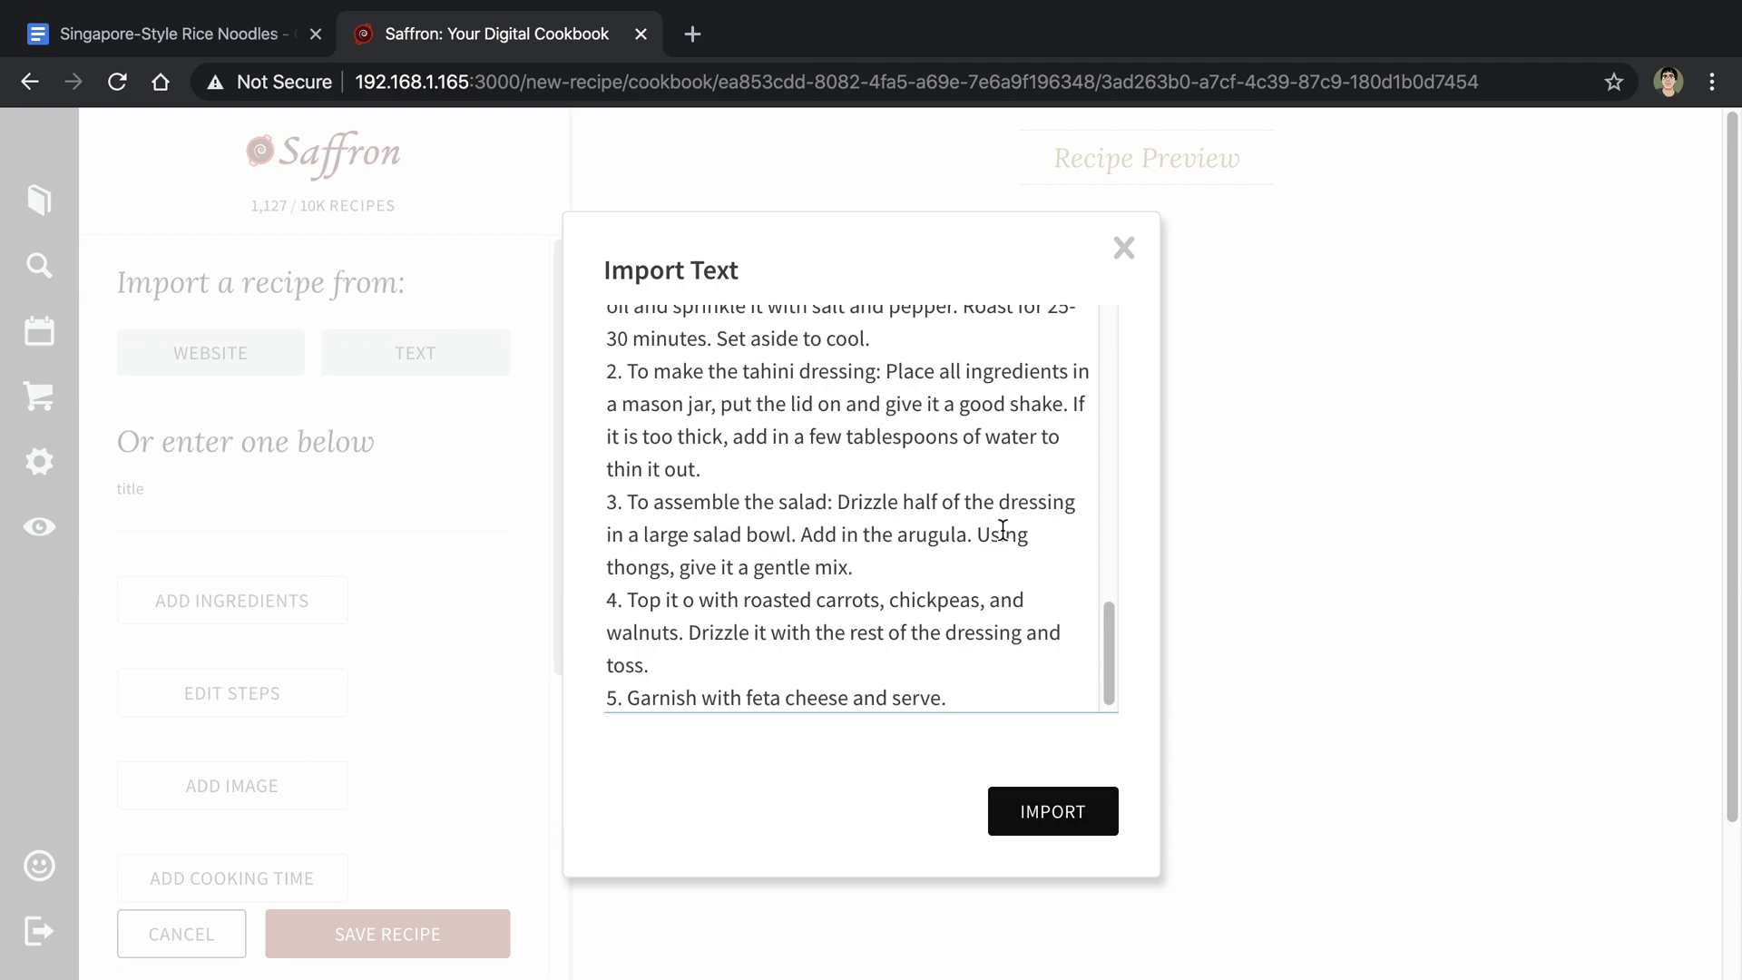
left_click(1052, 807)
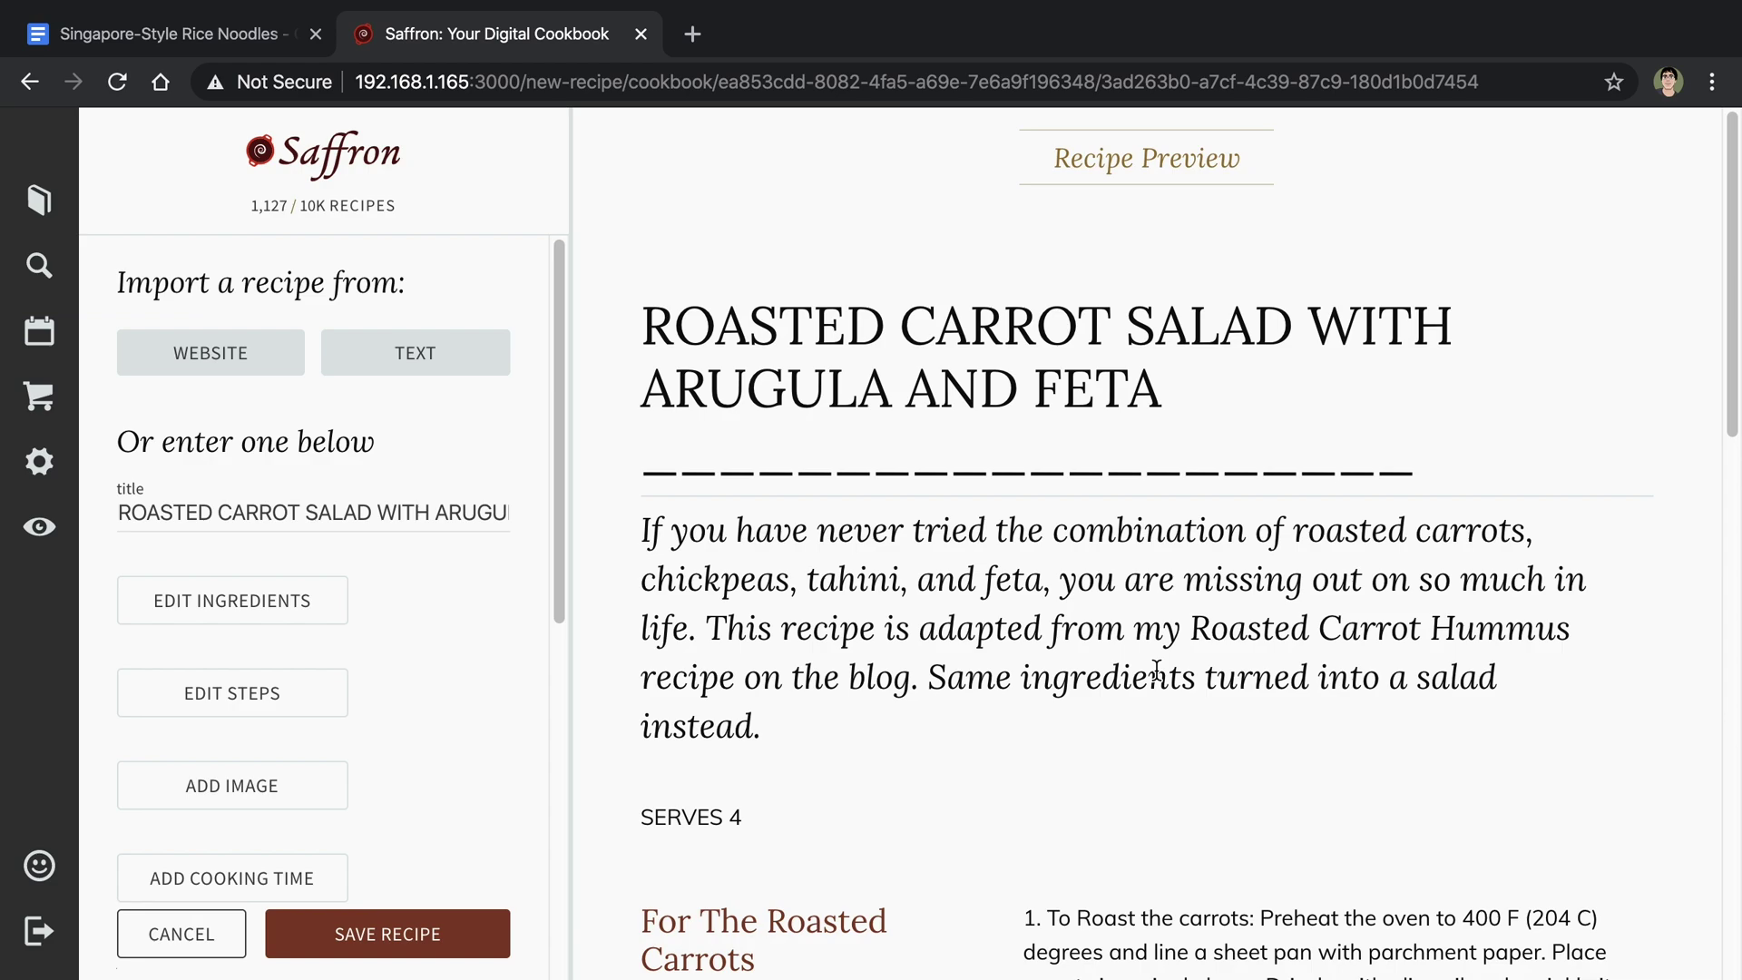
Step: Examine the imported carrot salad's title, description, servings, ingredient groups and method in the recipe preview
left_click_drag(813, 329, 871, 379)
left_click_drag(889, 578, 974, 700)
scroll(996, 703, "down", 2)
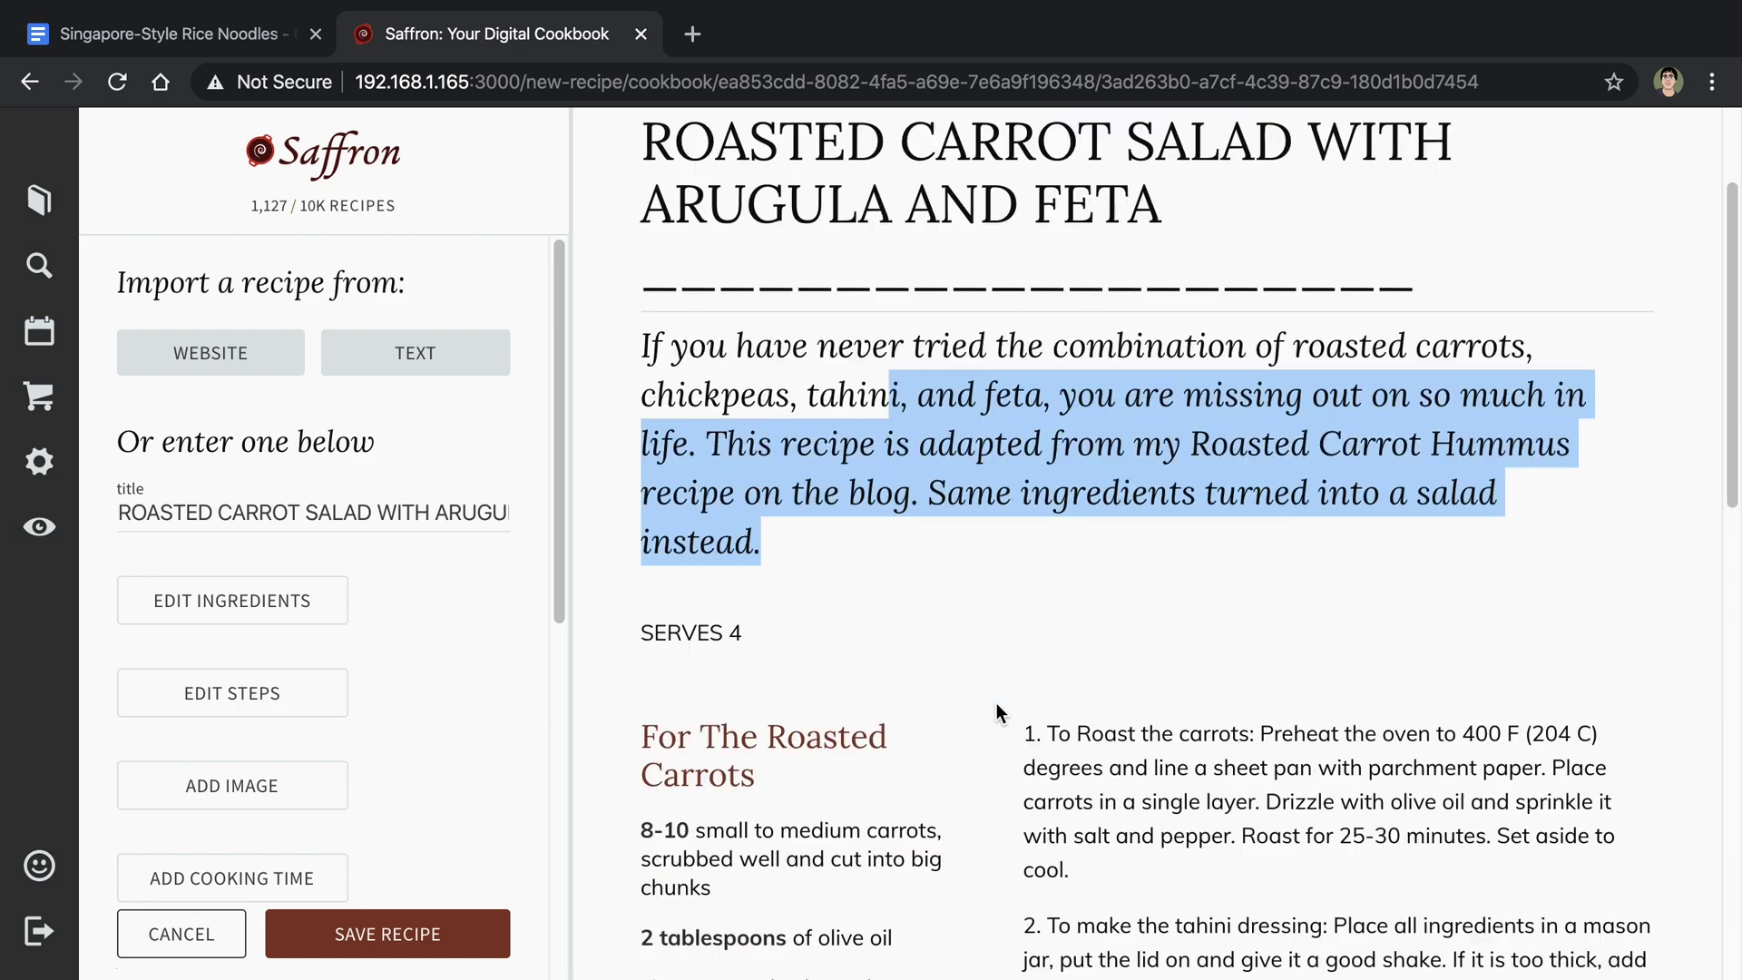
scroll(996, 703, "down", 1)
left_click_drag(753, 525, 683, 519)
scroll(825, 589, "down", 2)
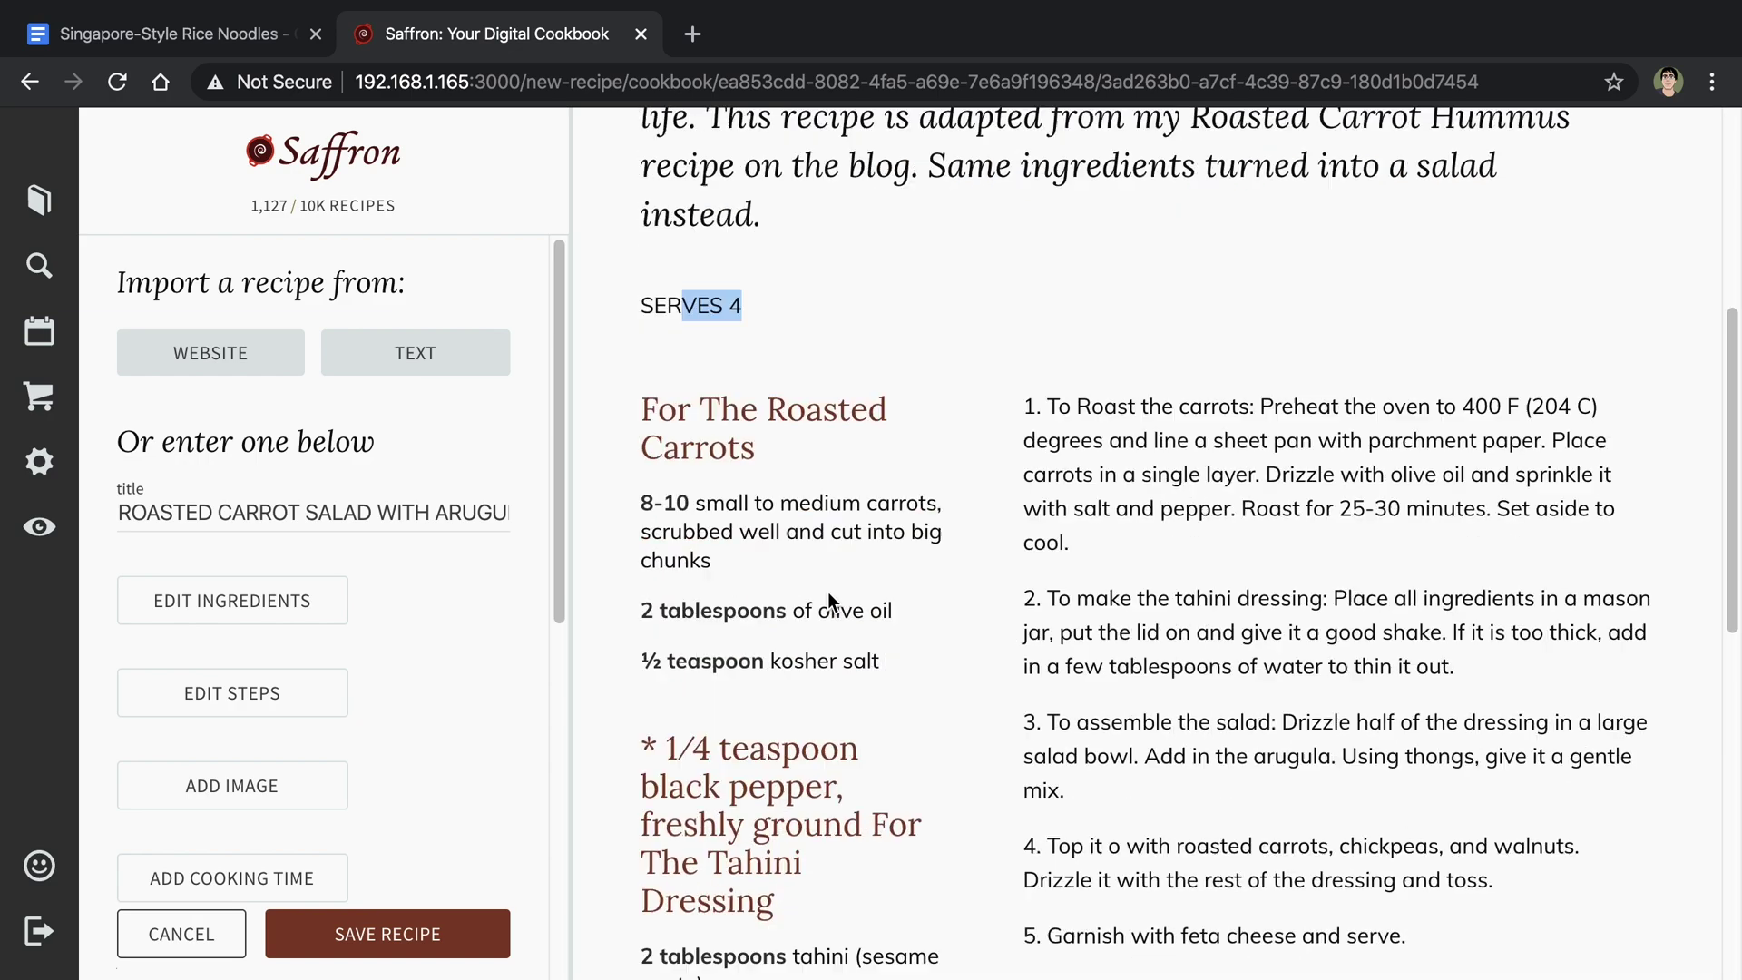
scroll(827, 591, "up", 1)
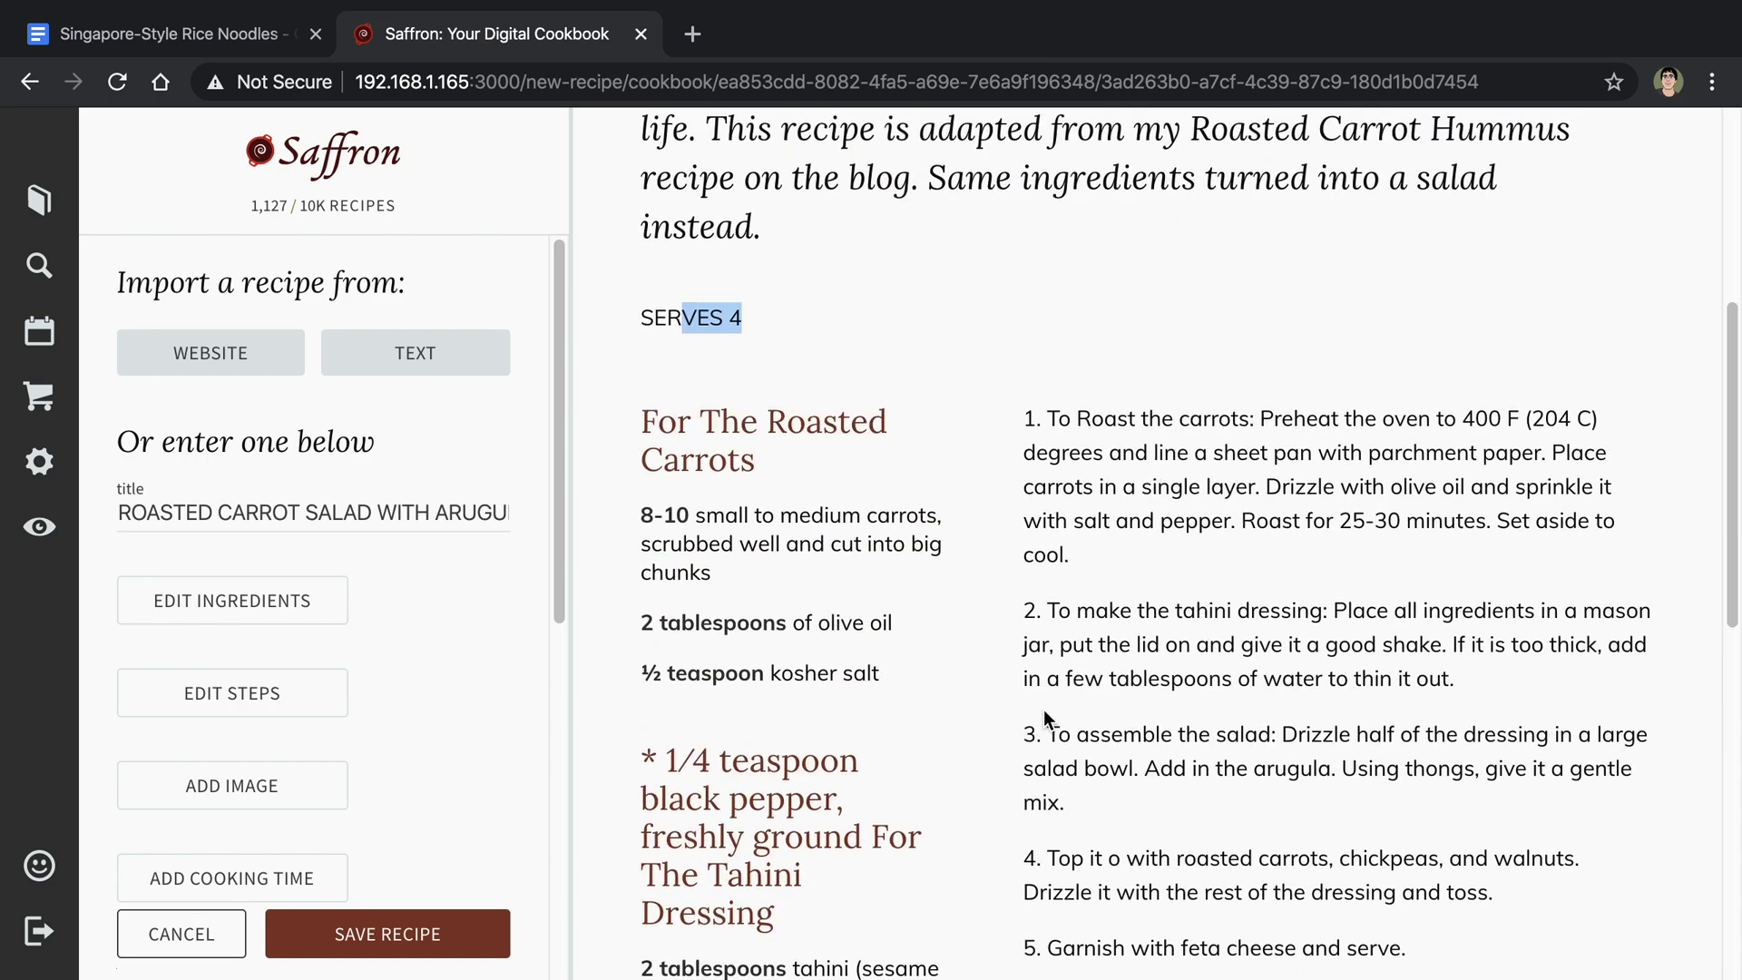
scroll(971, 689, "down", 5)
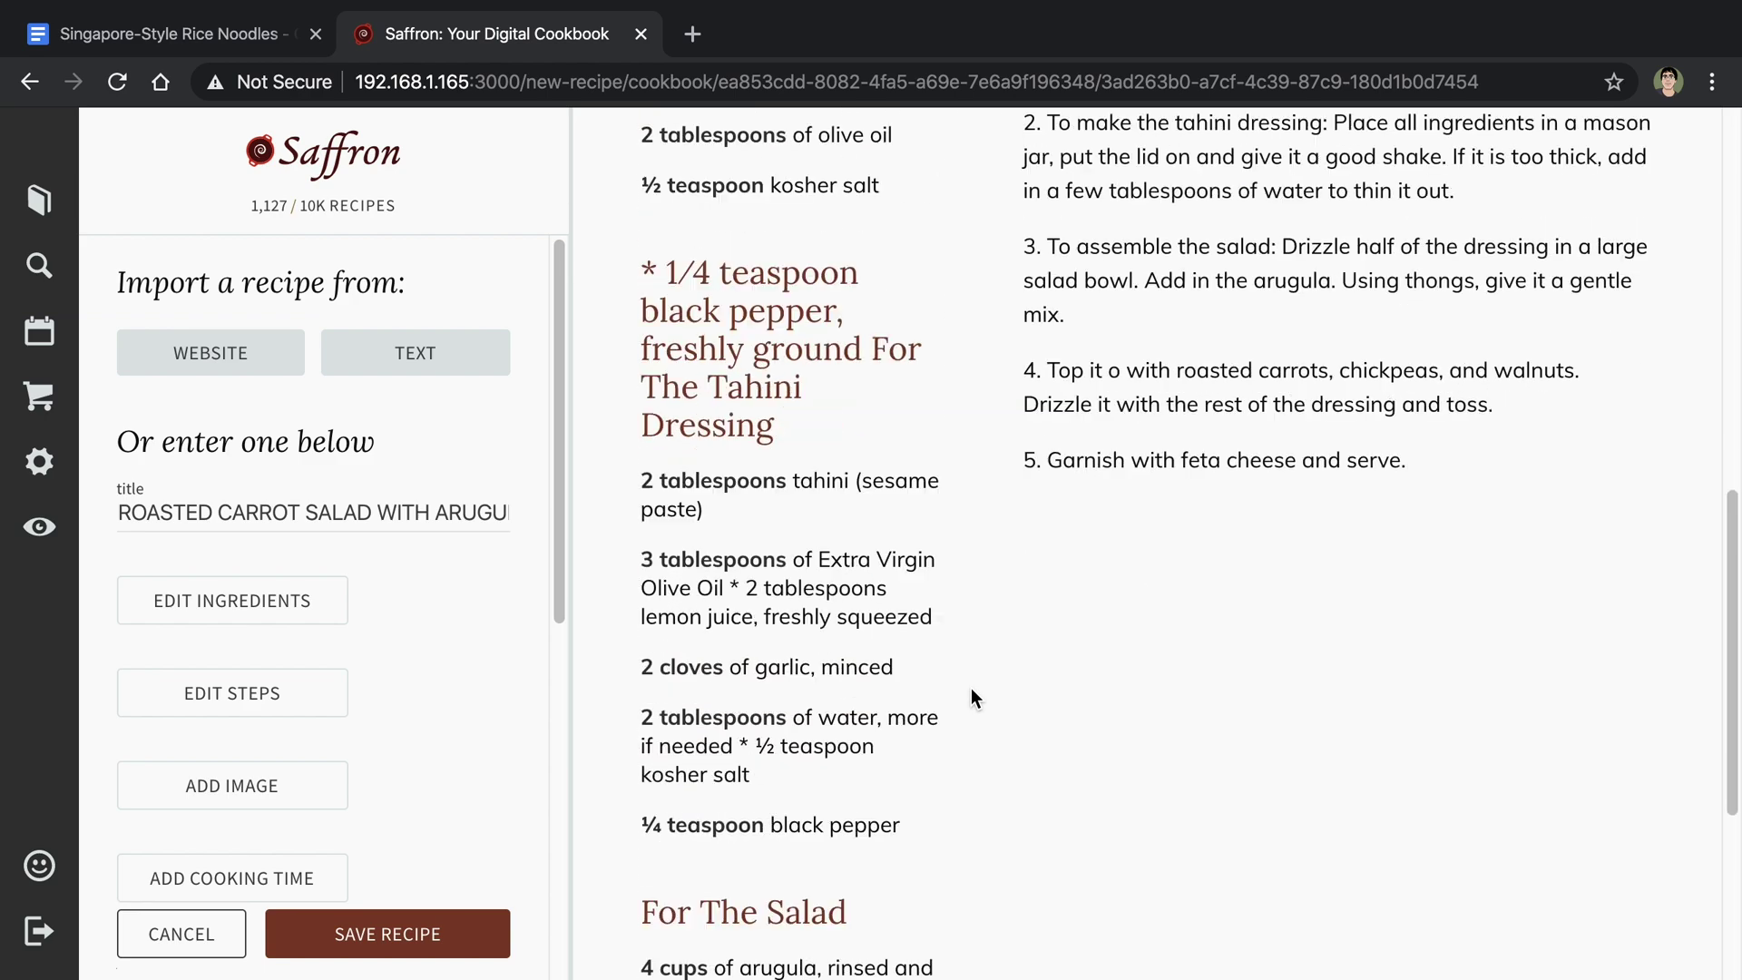
left_click_drag(777, 434, 638, 279)
left_click(1075, 608)
scroll(1196, 715, "down", 1)
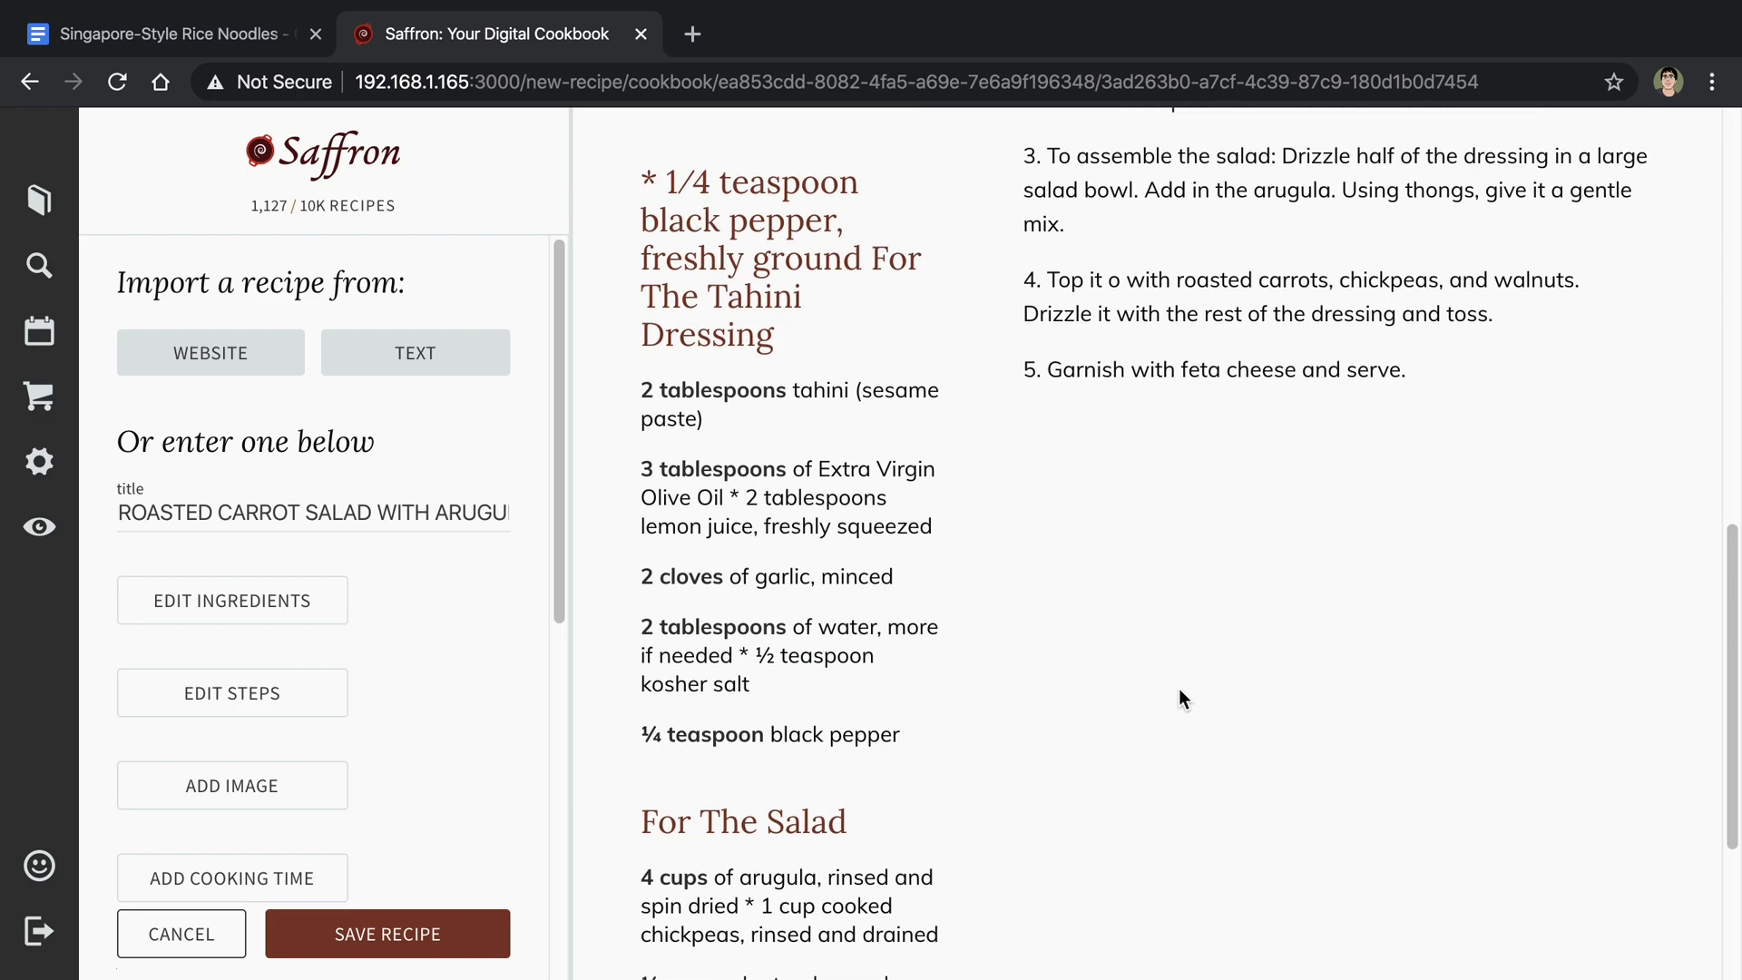
scroll(1178, 687, "down", 1)
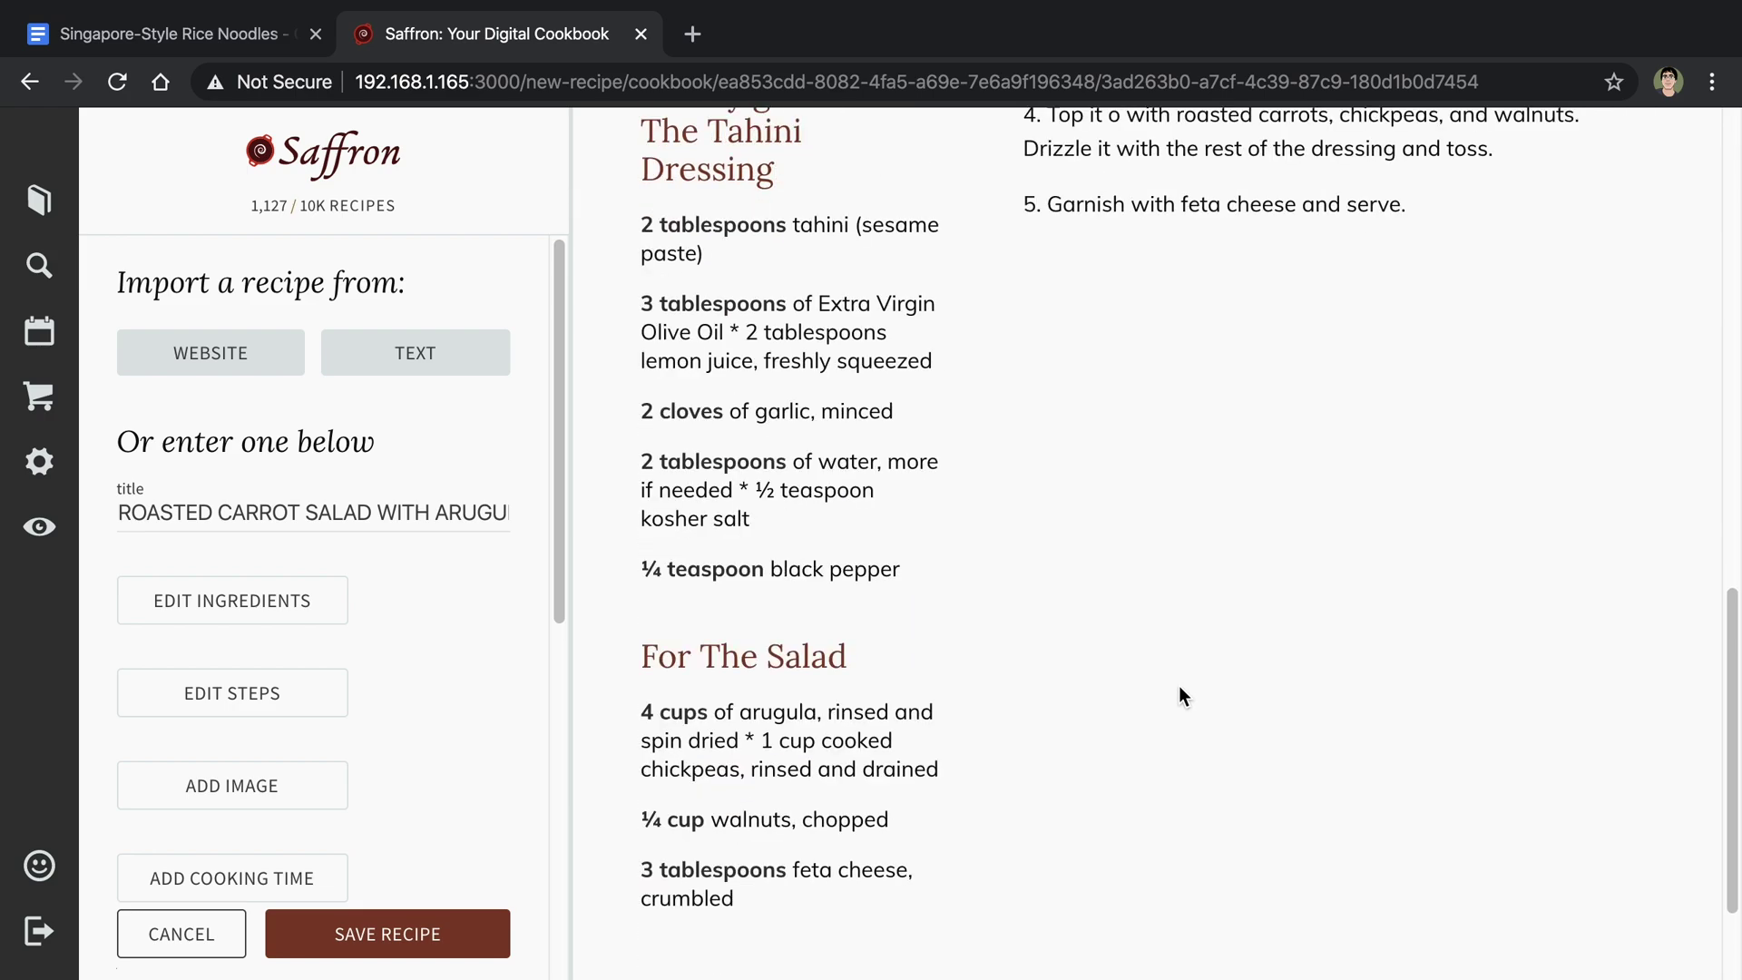
Step: Switch to Google Docs and copy the entire Singapore-Style Rice Noodles document
key("ctrl+shift+Tab")
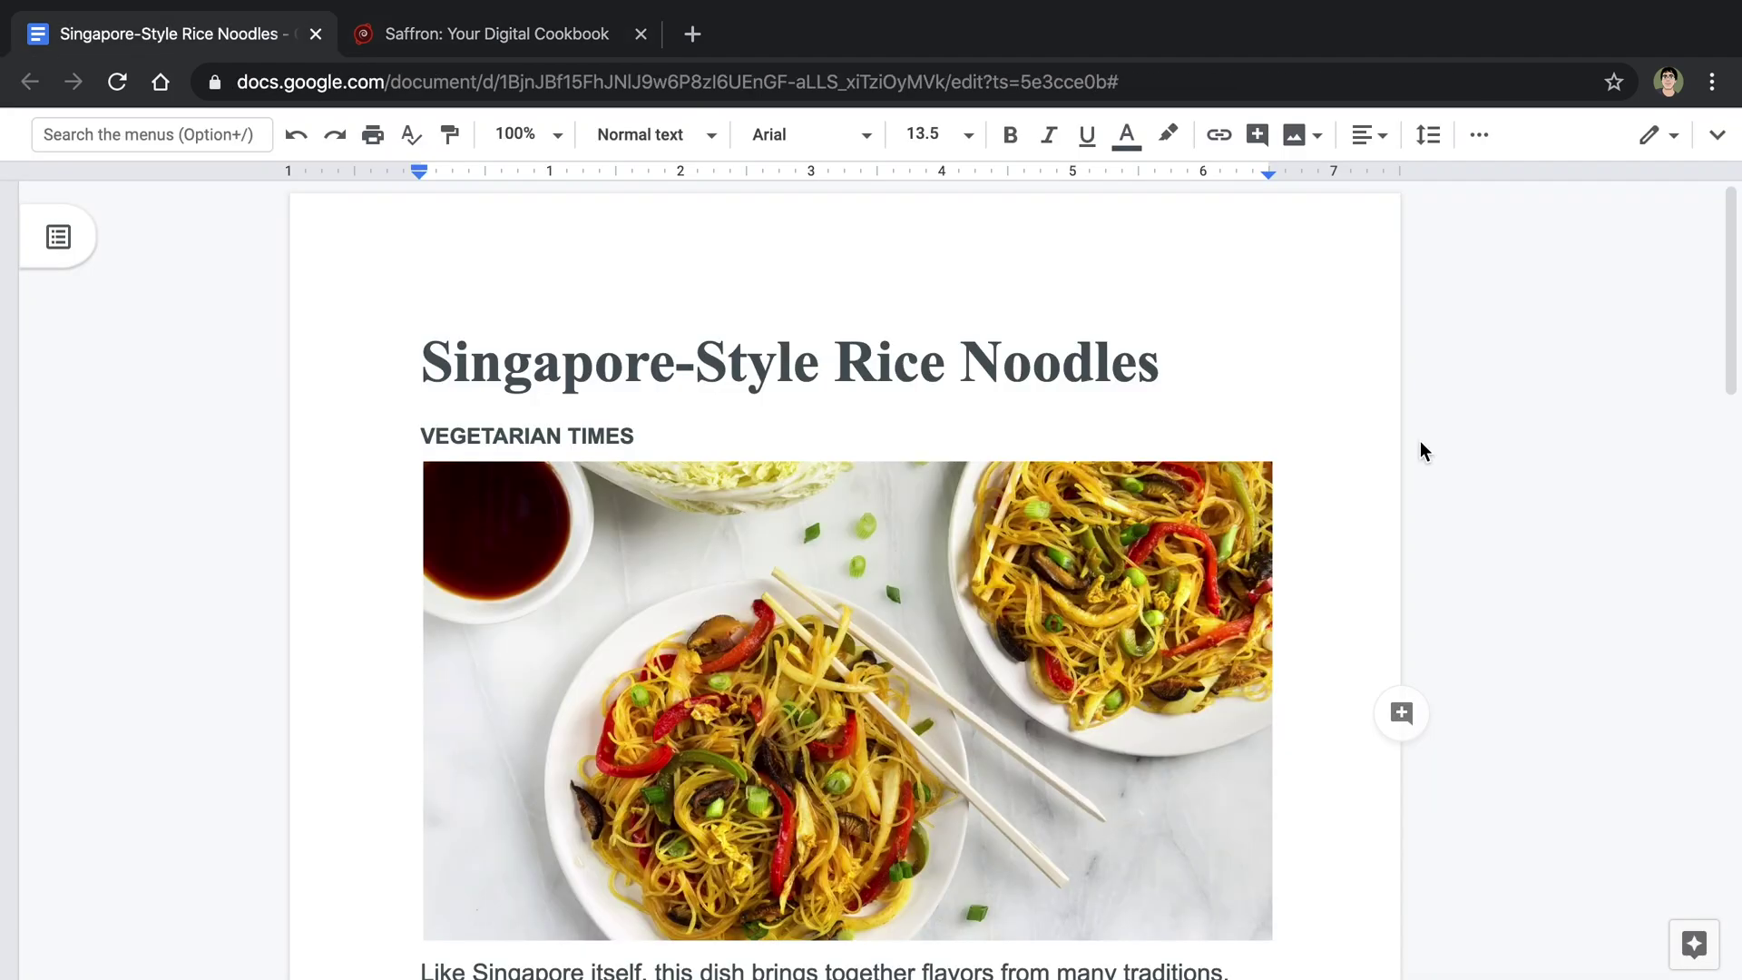
left_click(529, 386)
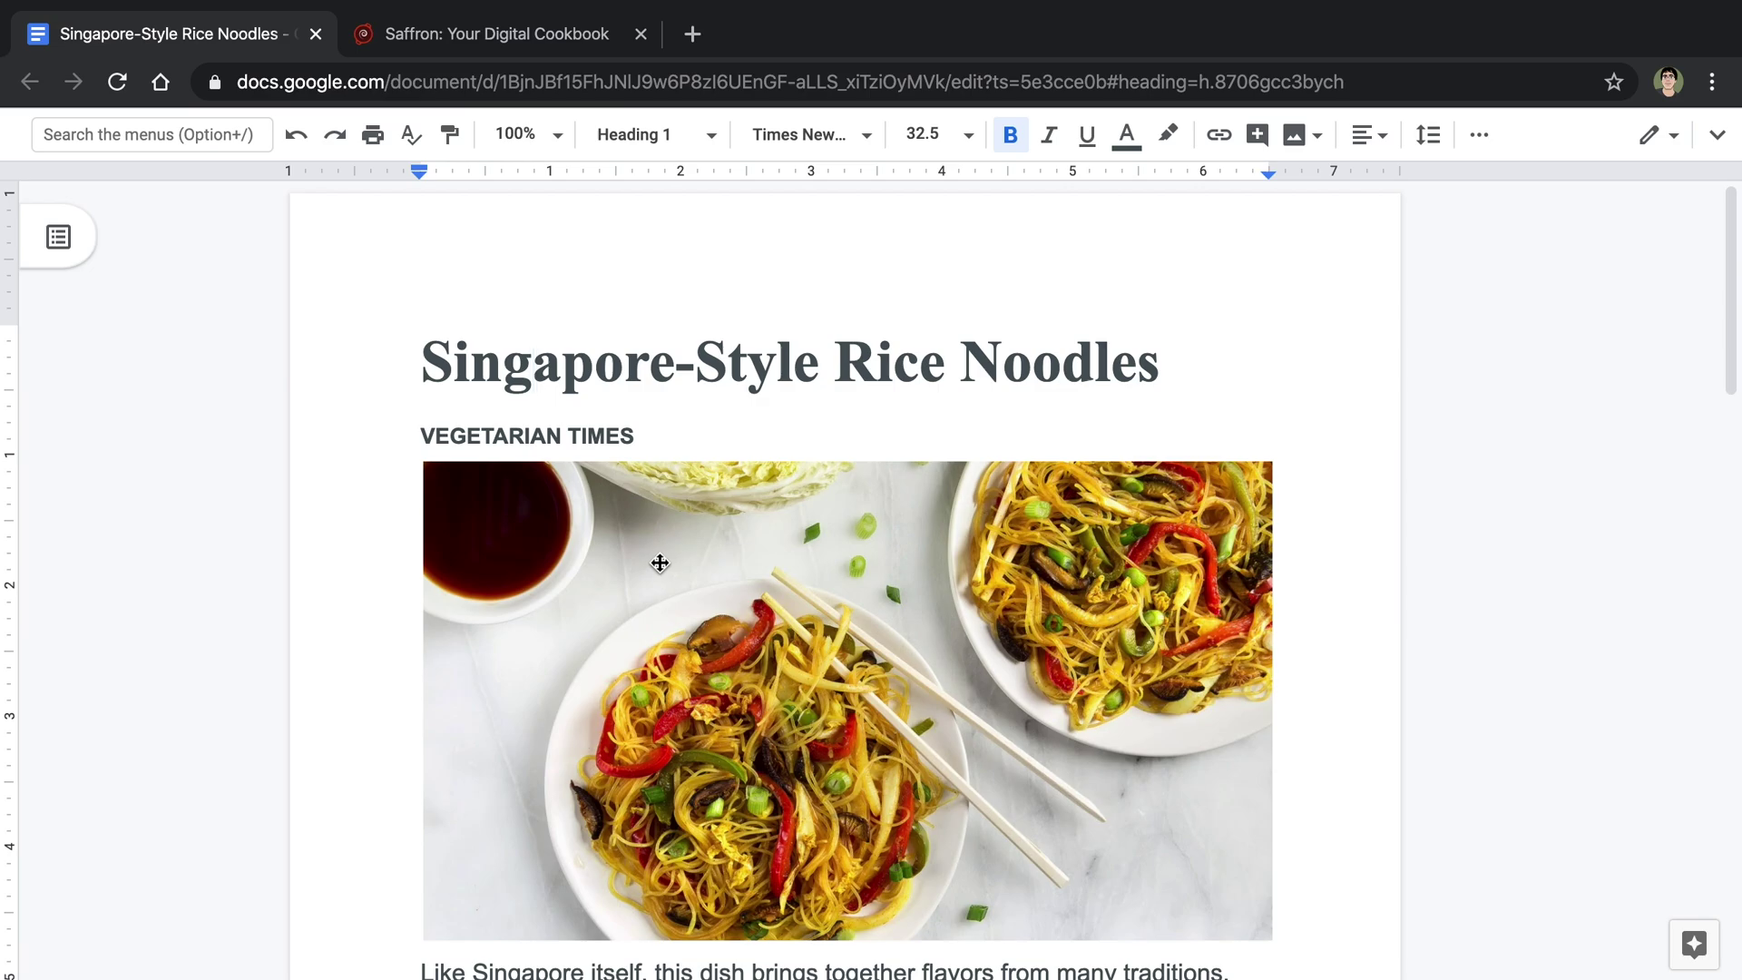
key("super+a")
scroll(660, 563, "down", 8)
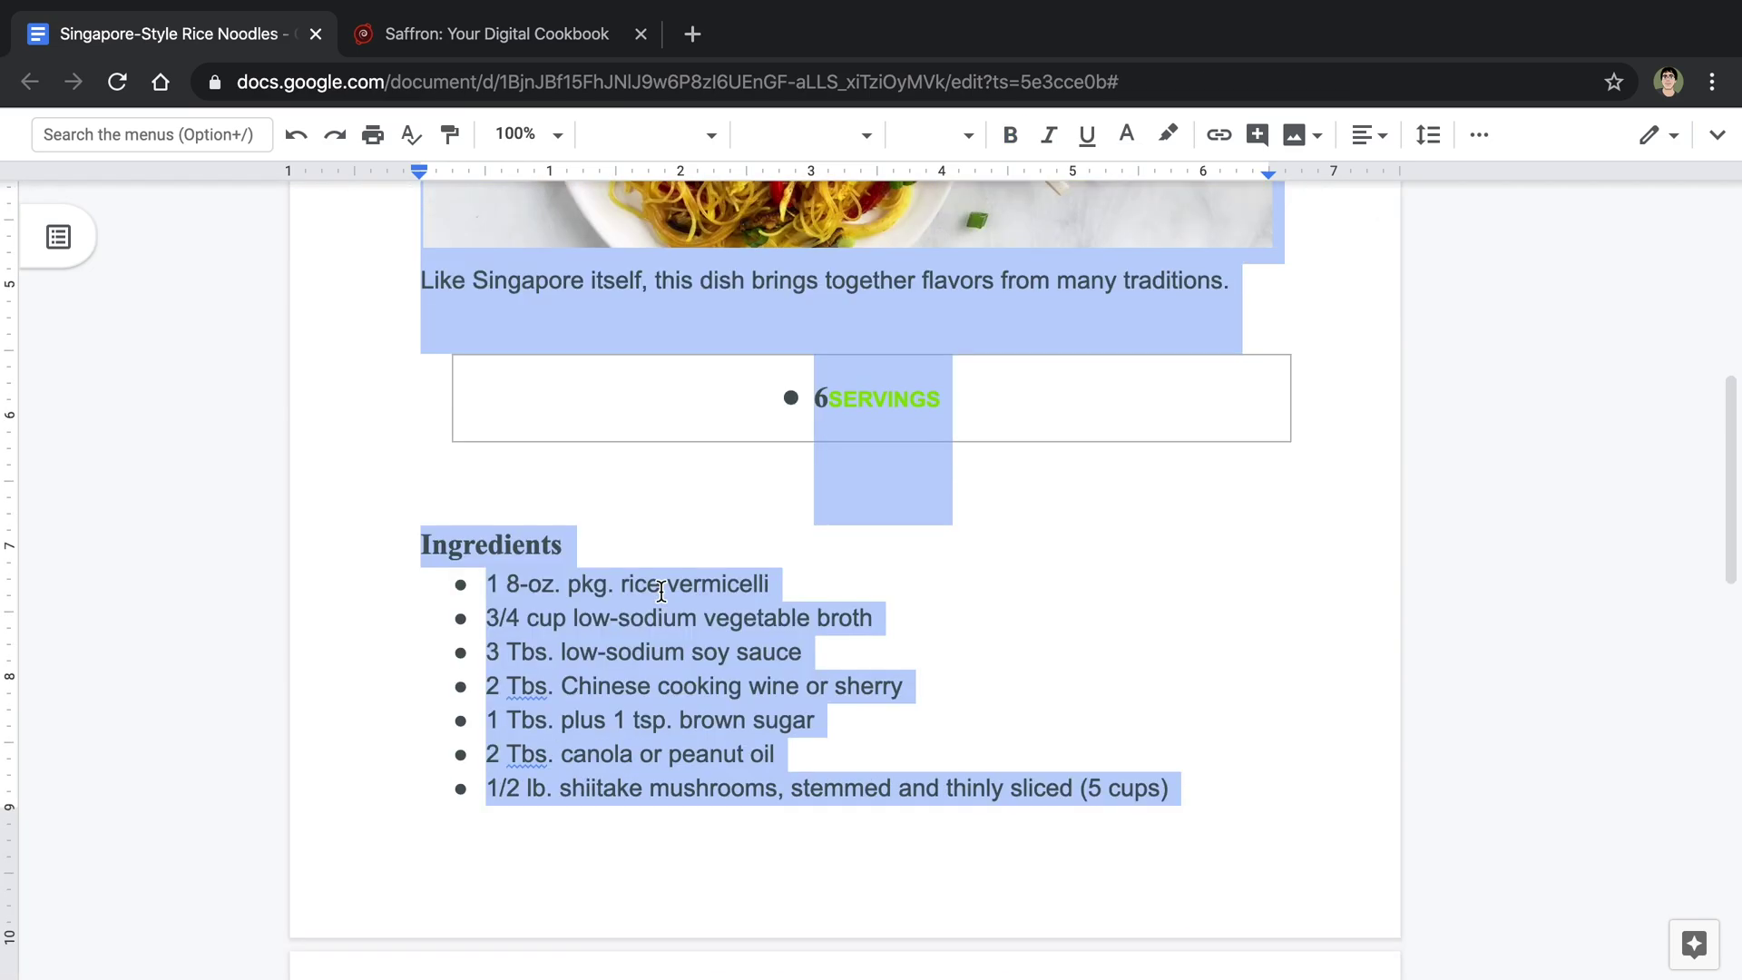
scroll(661, 591, "down", 5)
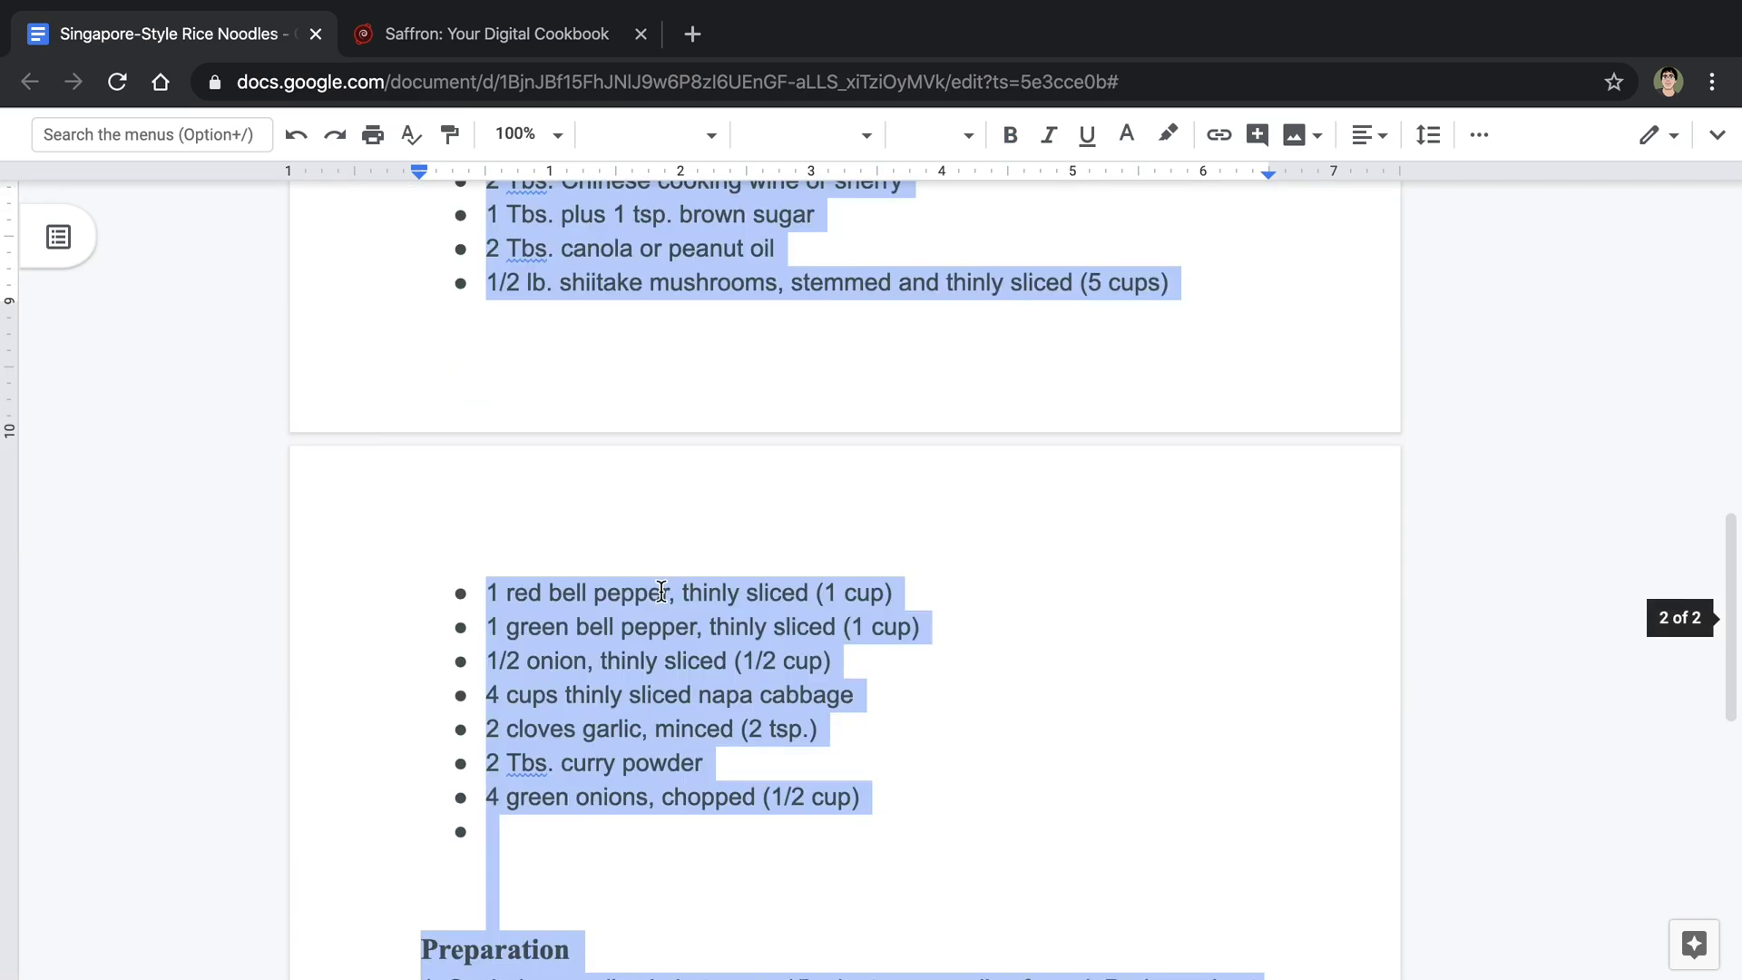
Step: Import the copied Singapore-Style Rice Noodles recipe into Saffron as text and review its photo, ingredients and steps in the preview
left_click(464, 41)
left_click(436, 352)
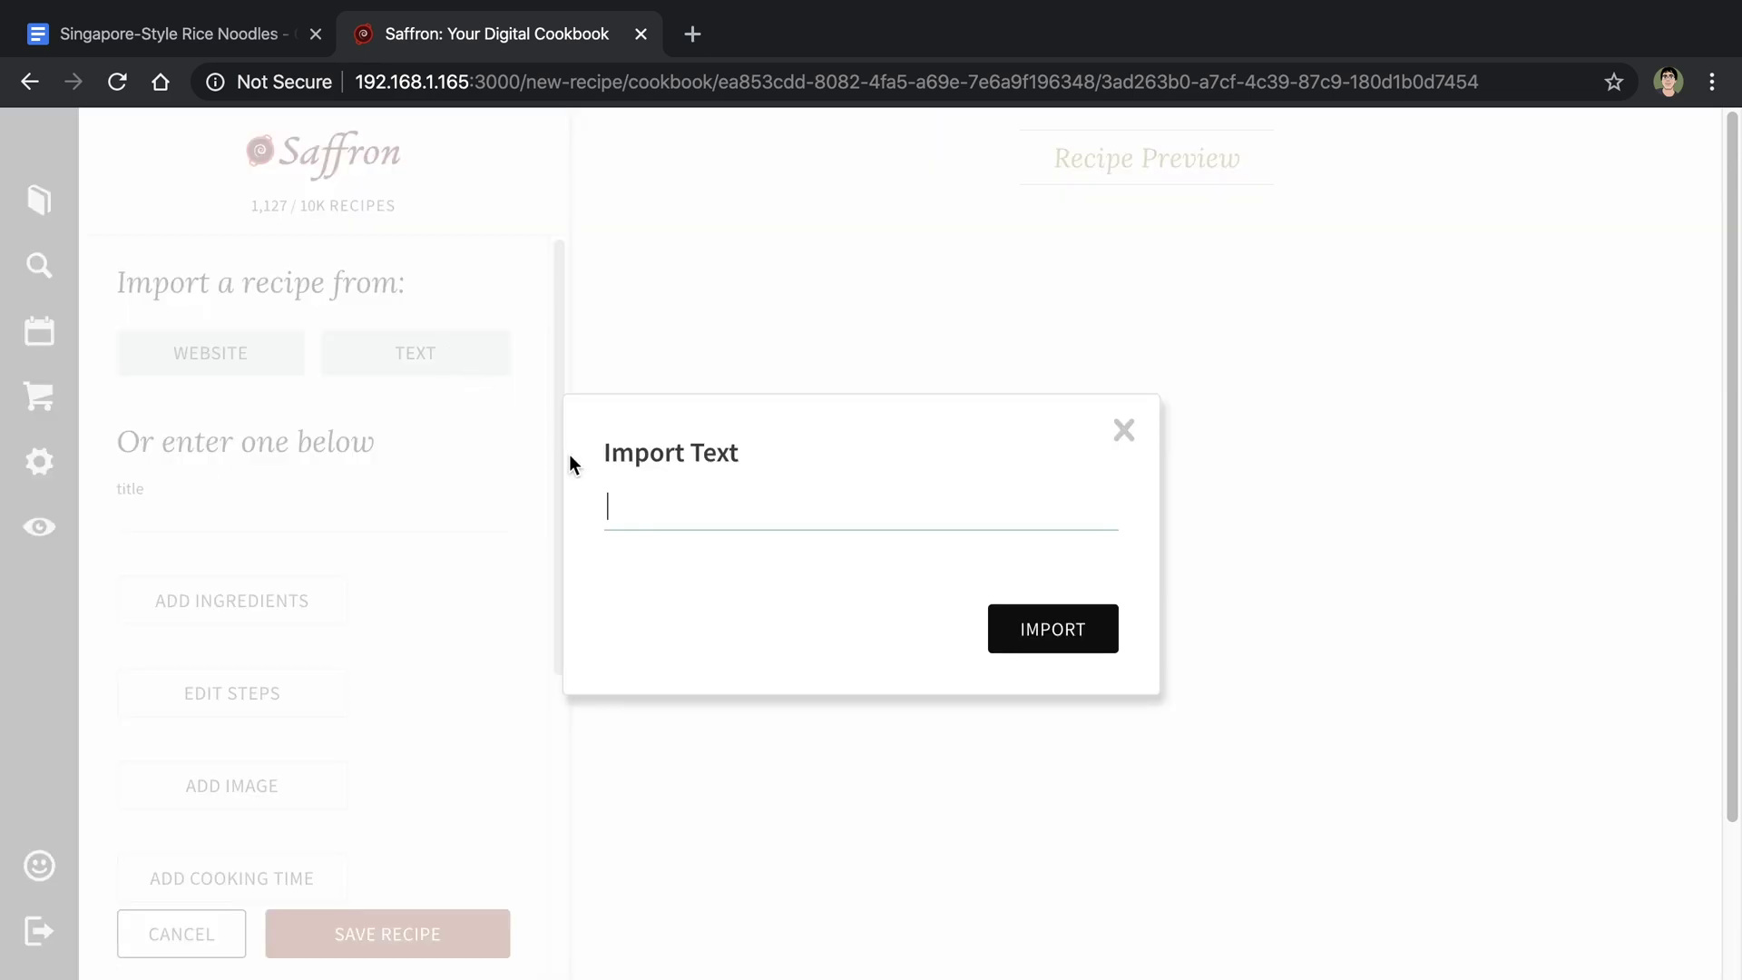
key("super+v")
left_click(1053, 810)
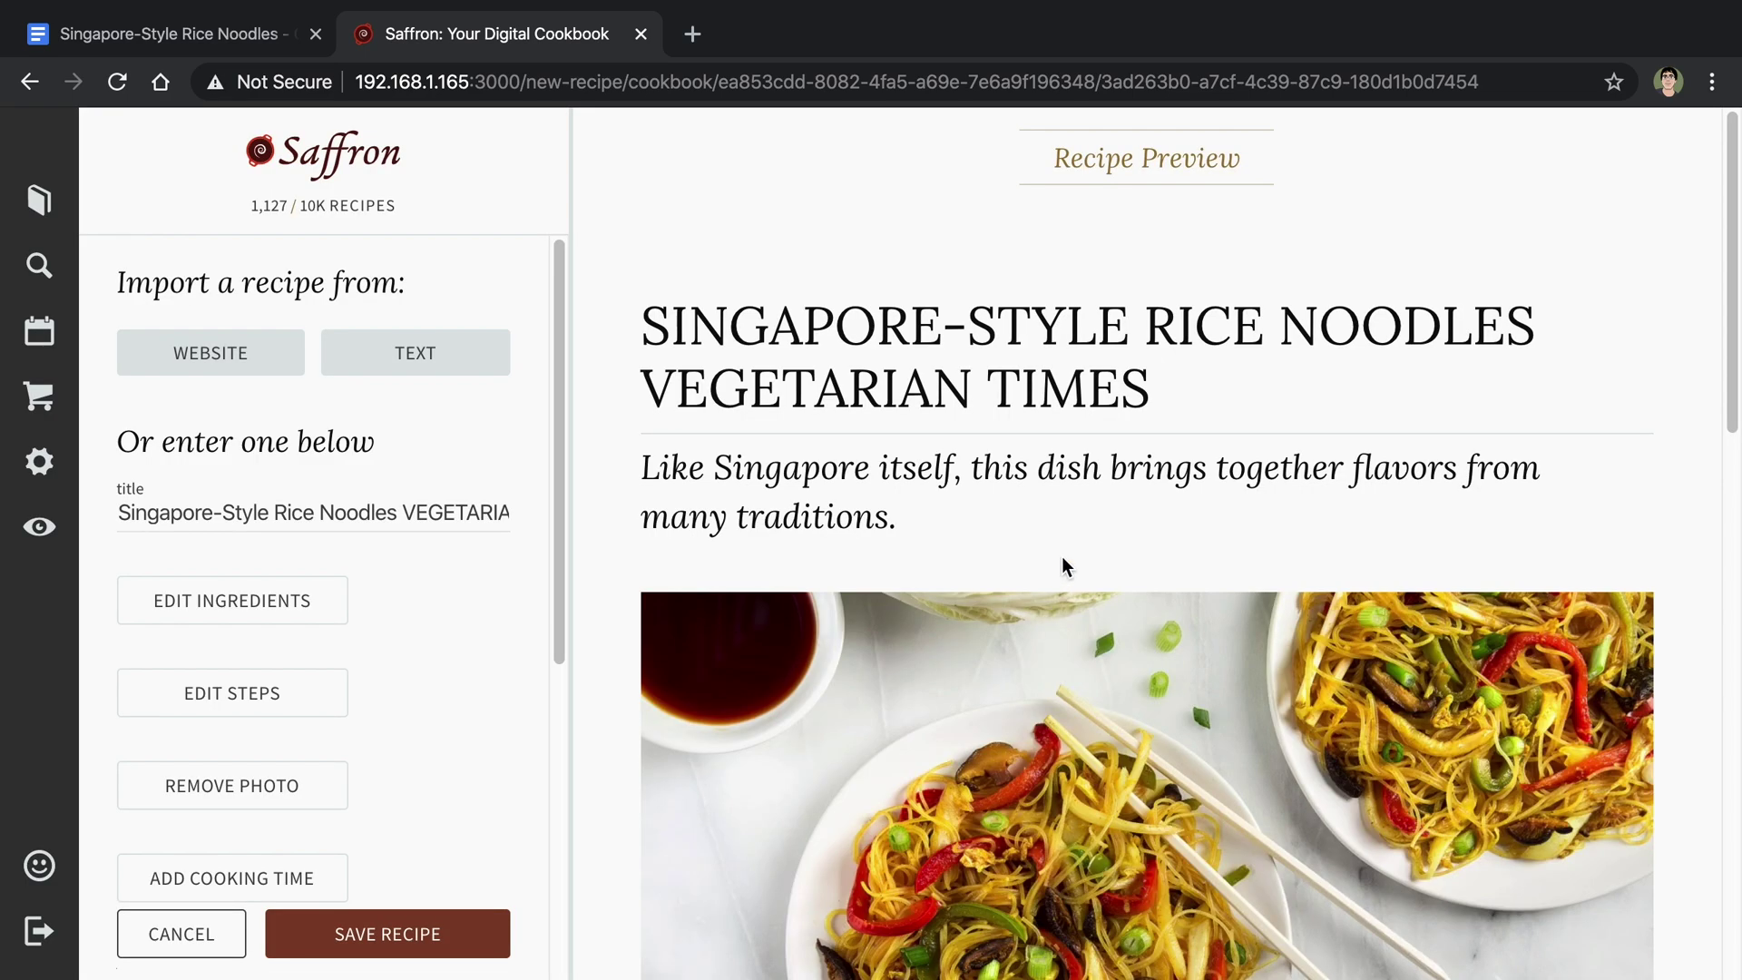
scroll(1089, 635, "down", 3)
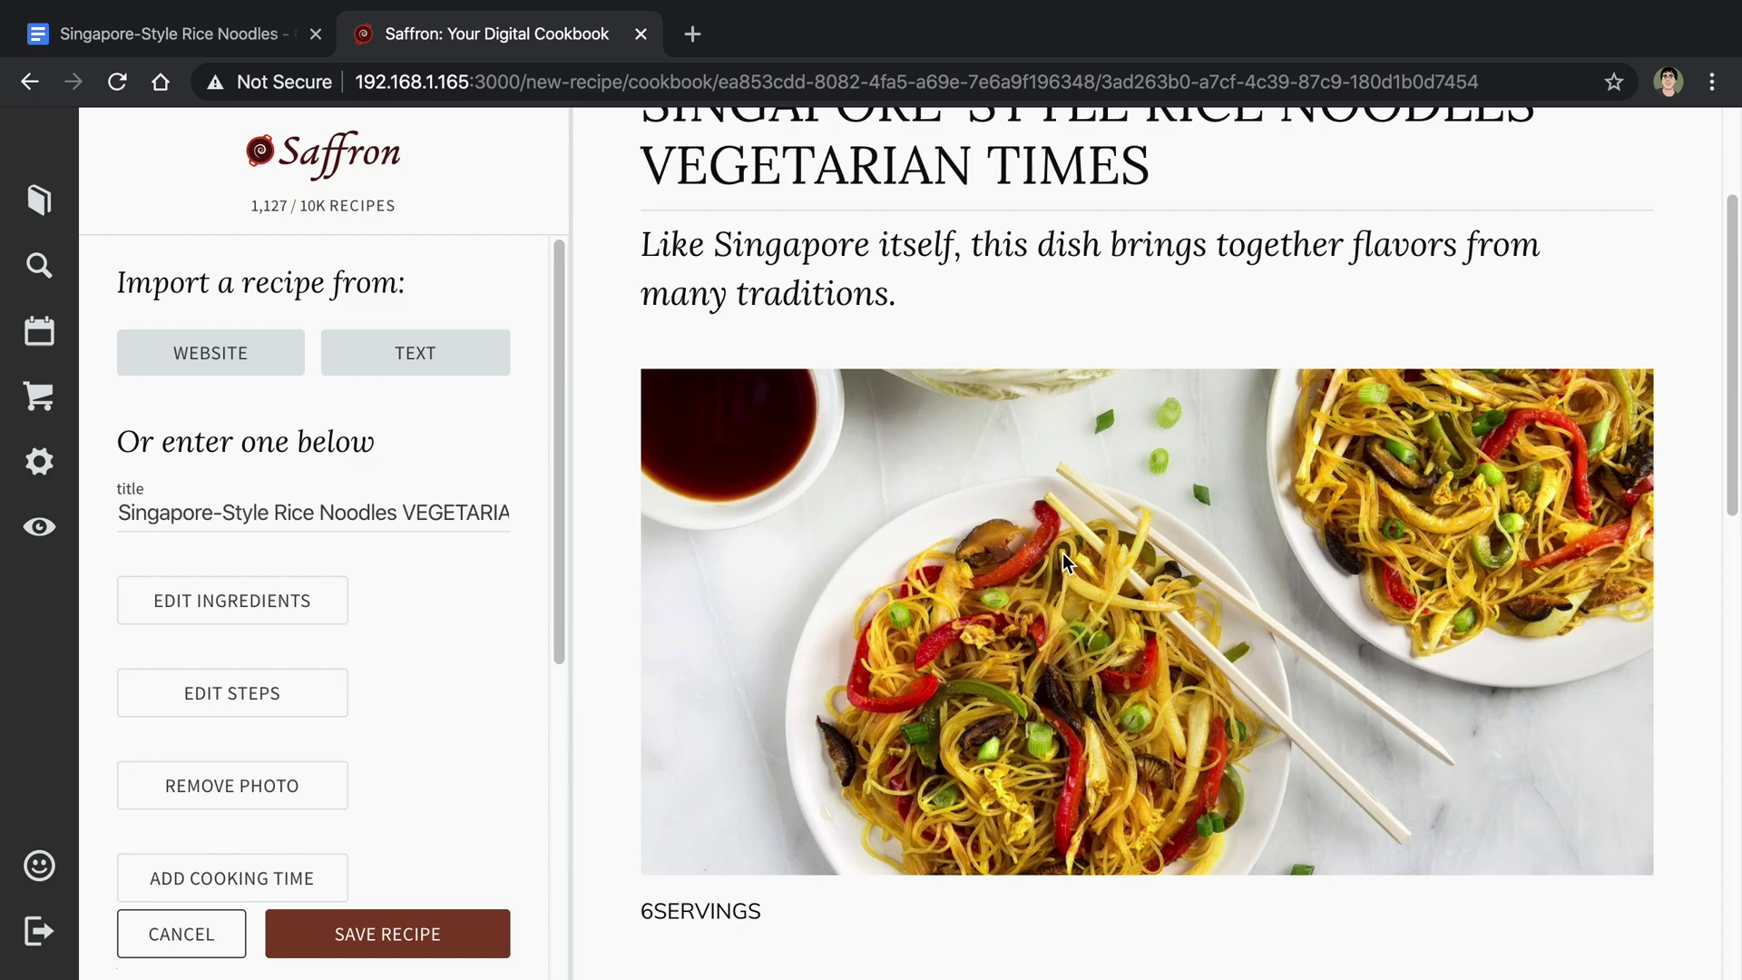
scroll(943, 713, "down", 7)
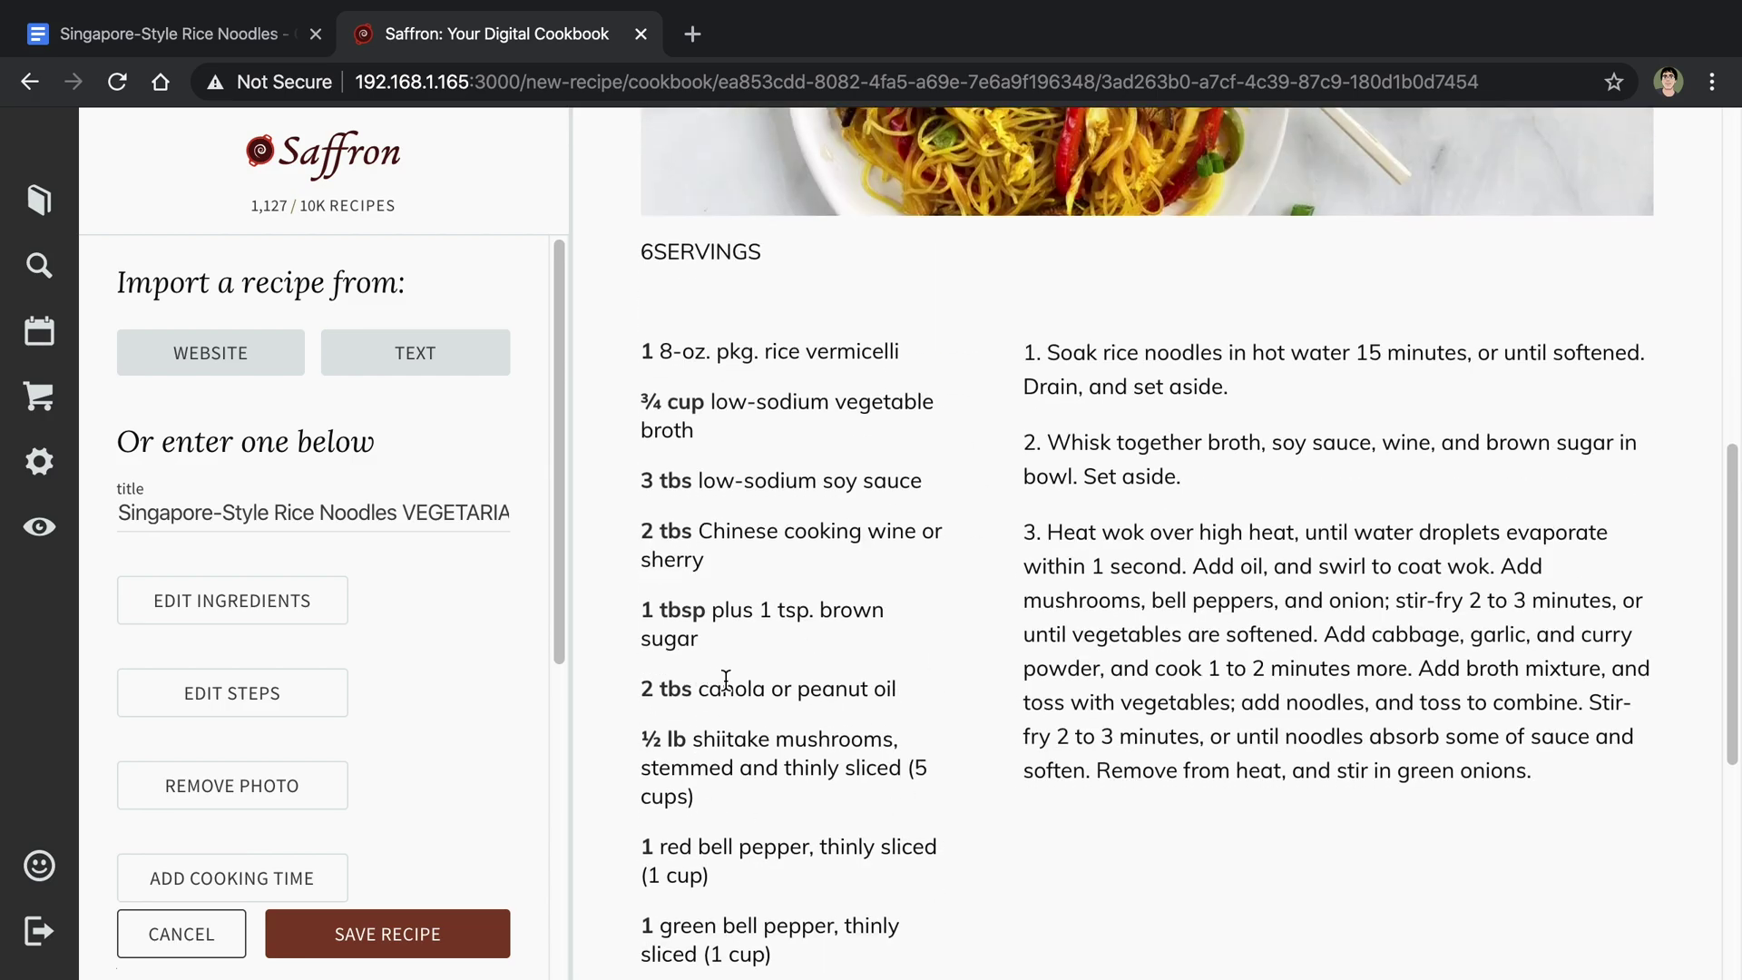
scroll(1216, 731, "down", 5)
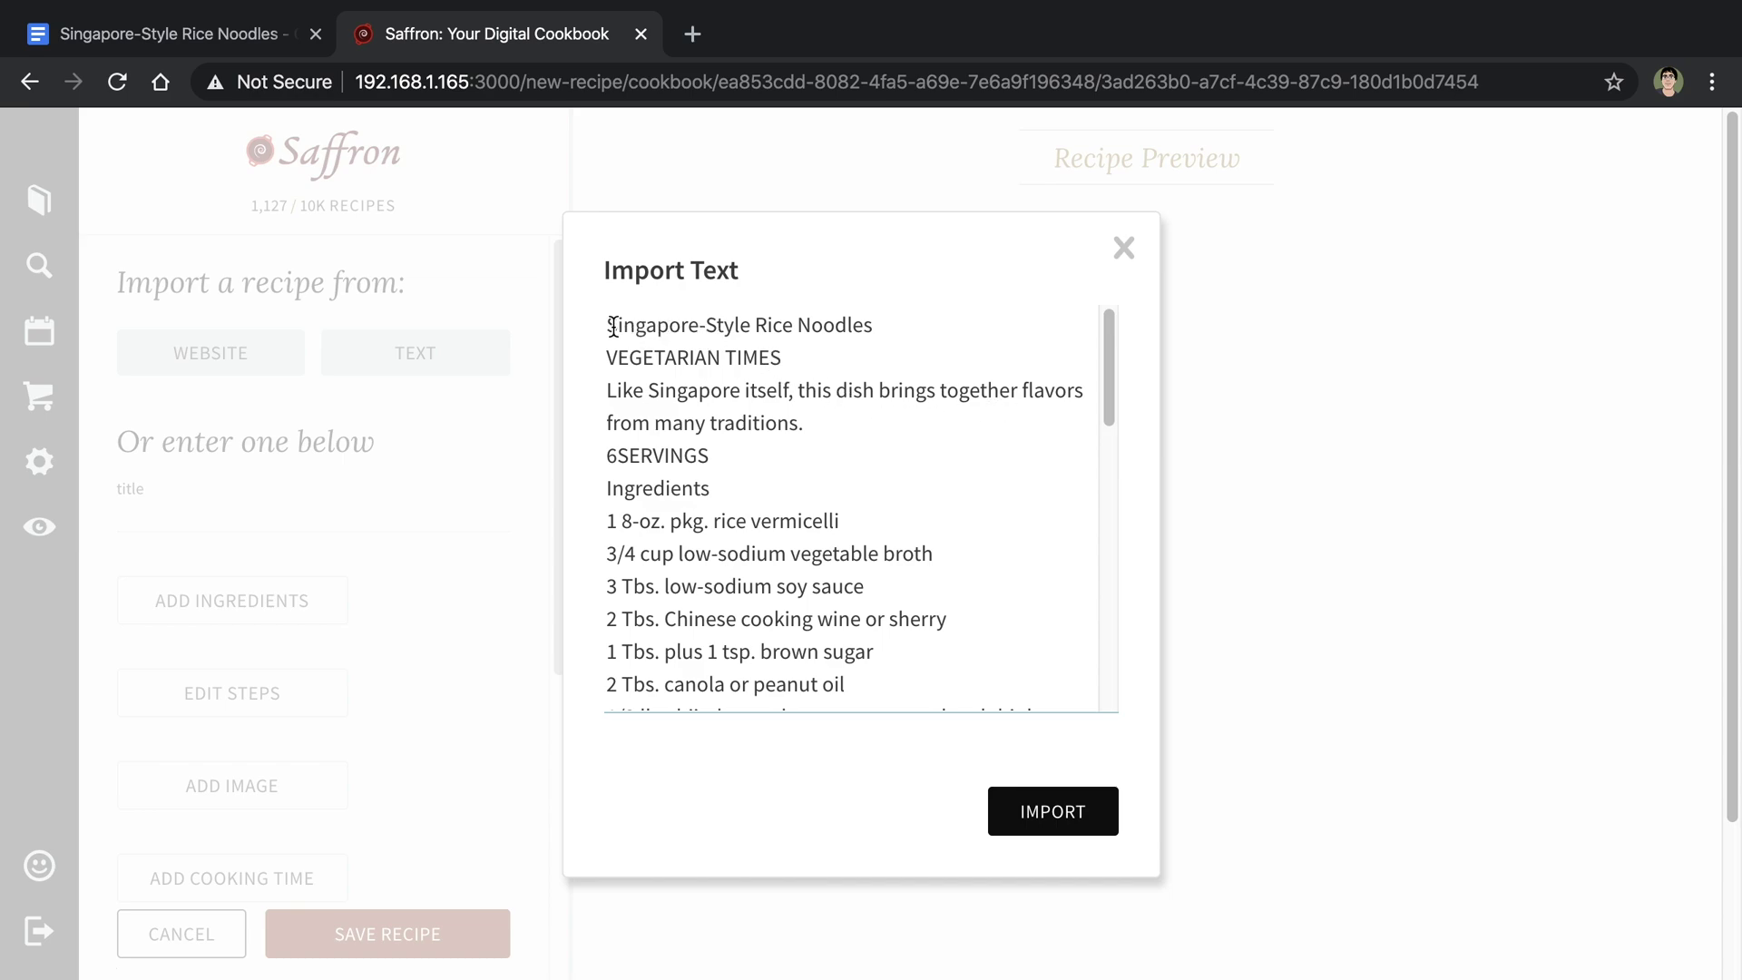
Step: Highlight the title line "Singapore-Style Rice Noodles" in the text for import
left_click_drag(610, 327, 938, 328)
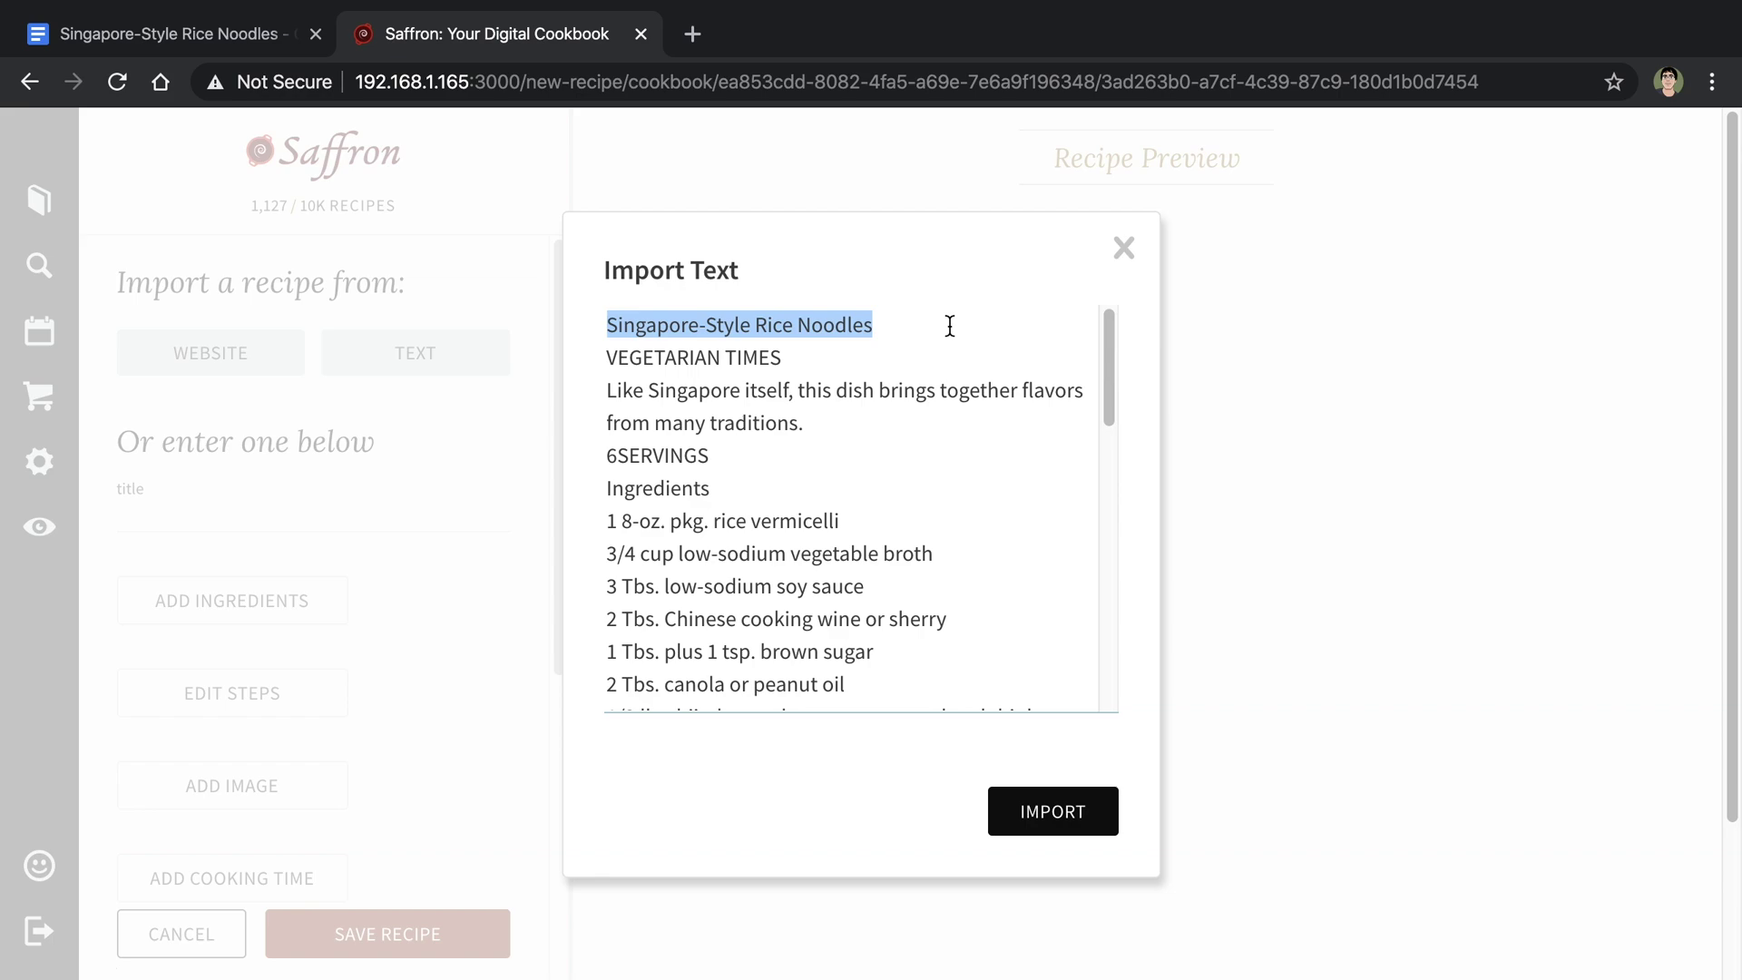
left_click(951, 328)
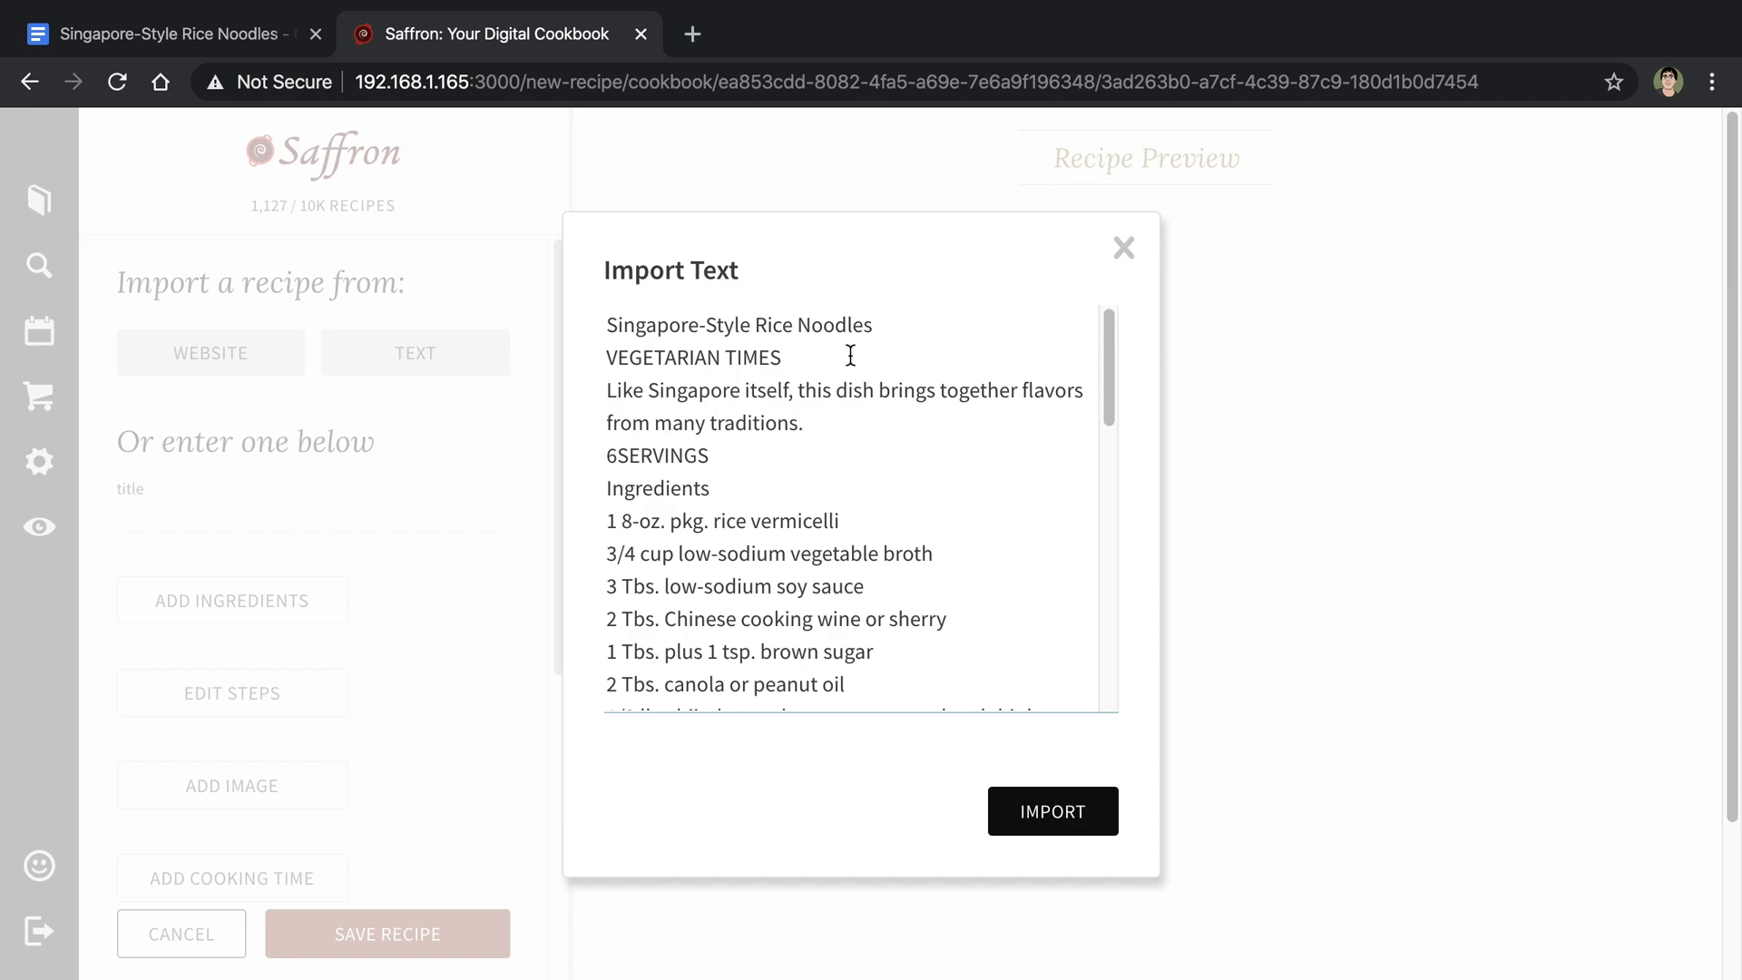
left_click_drag(893, 330, 597, 336)
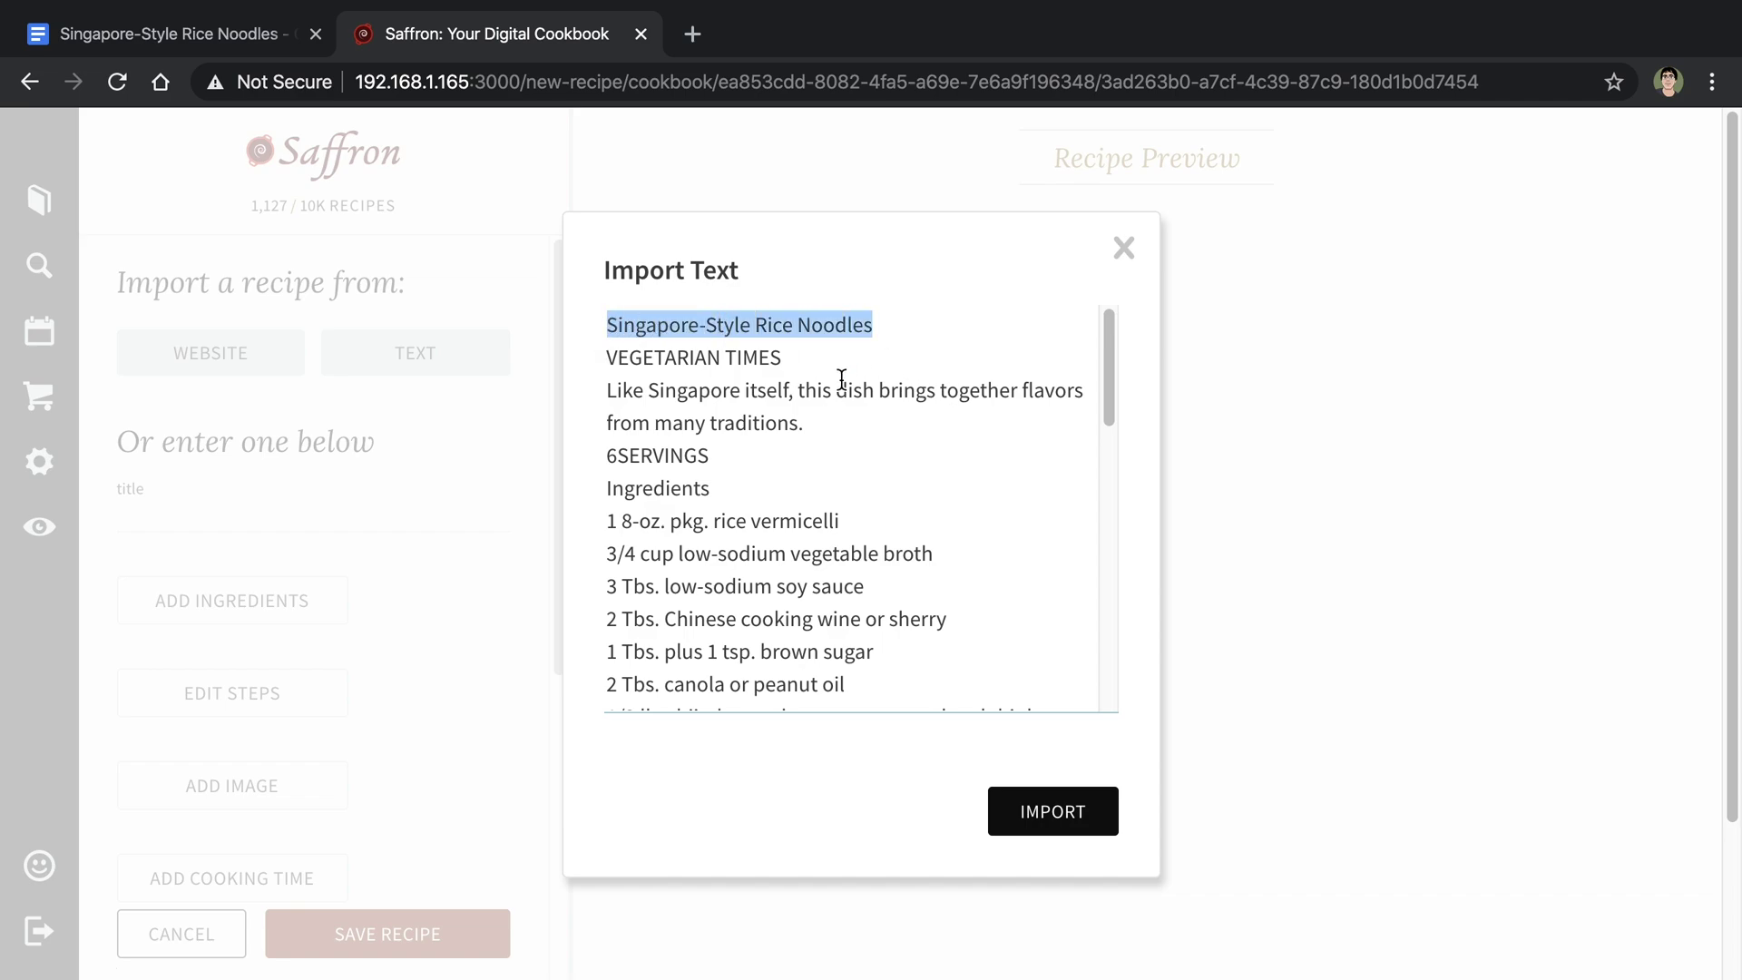
Step: Join the vegetable broth line to the rice vermicelli line in the import text and restore the line break between them
scroll(843, 372, "down", 1)
scroll(842, 380, "down", 1)
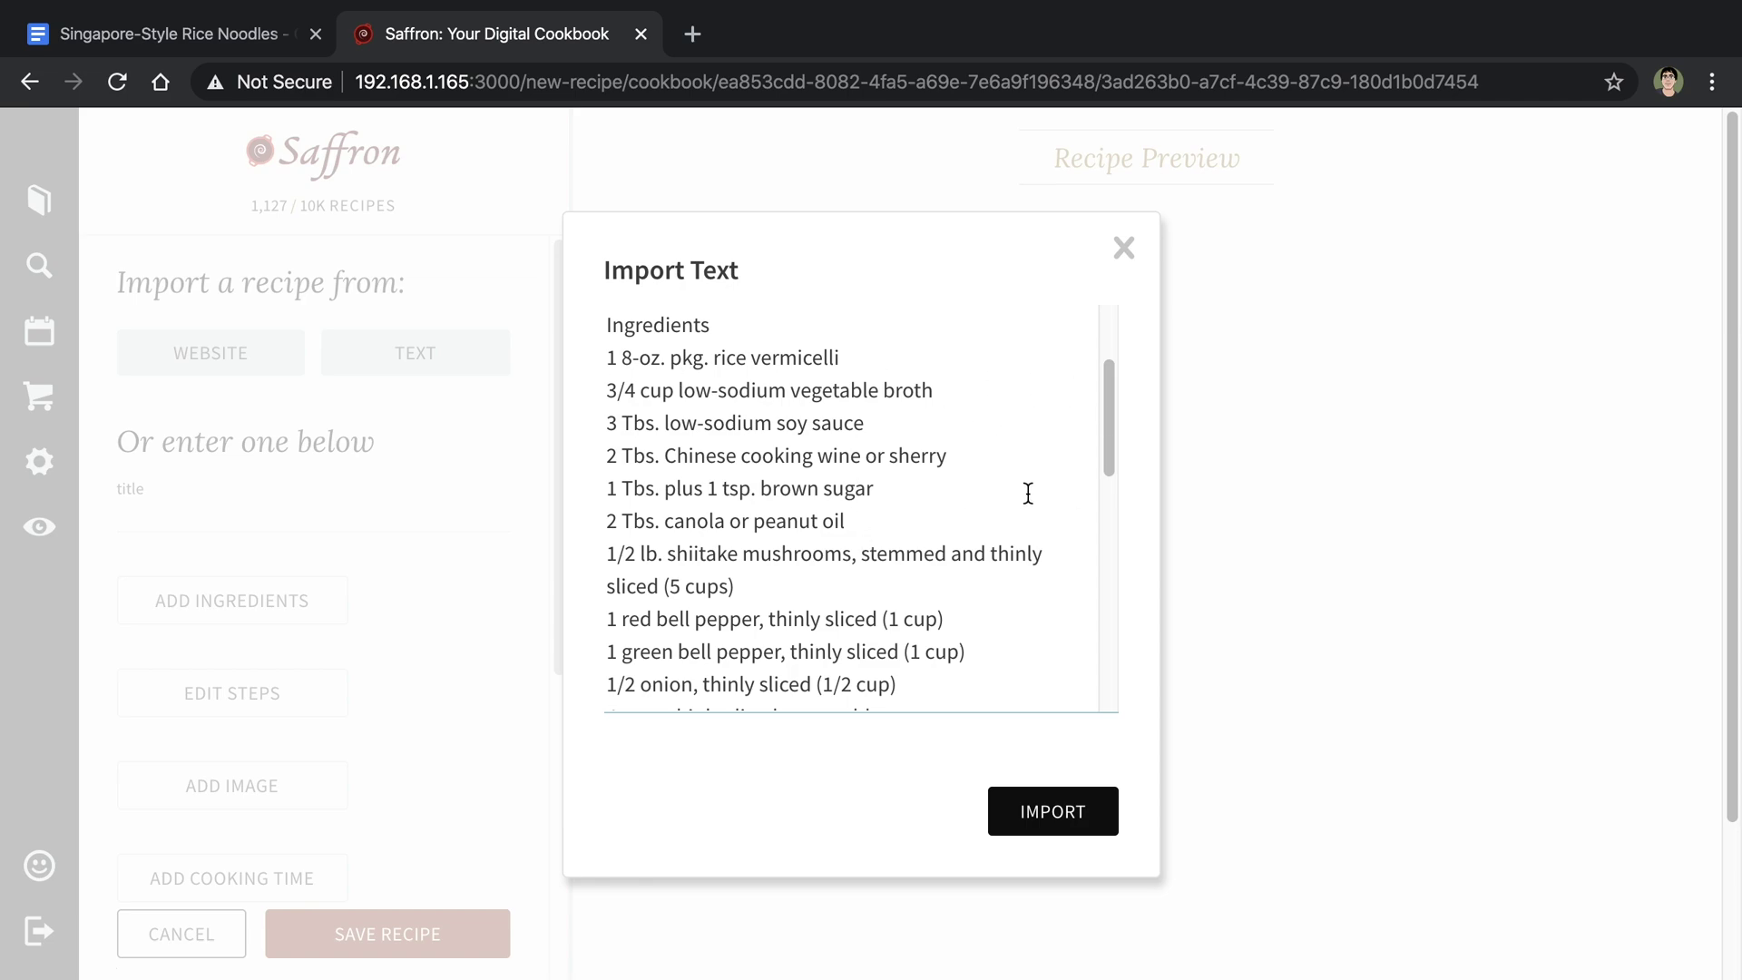
key("BackSpace")
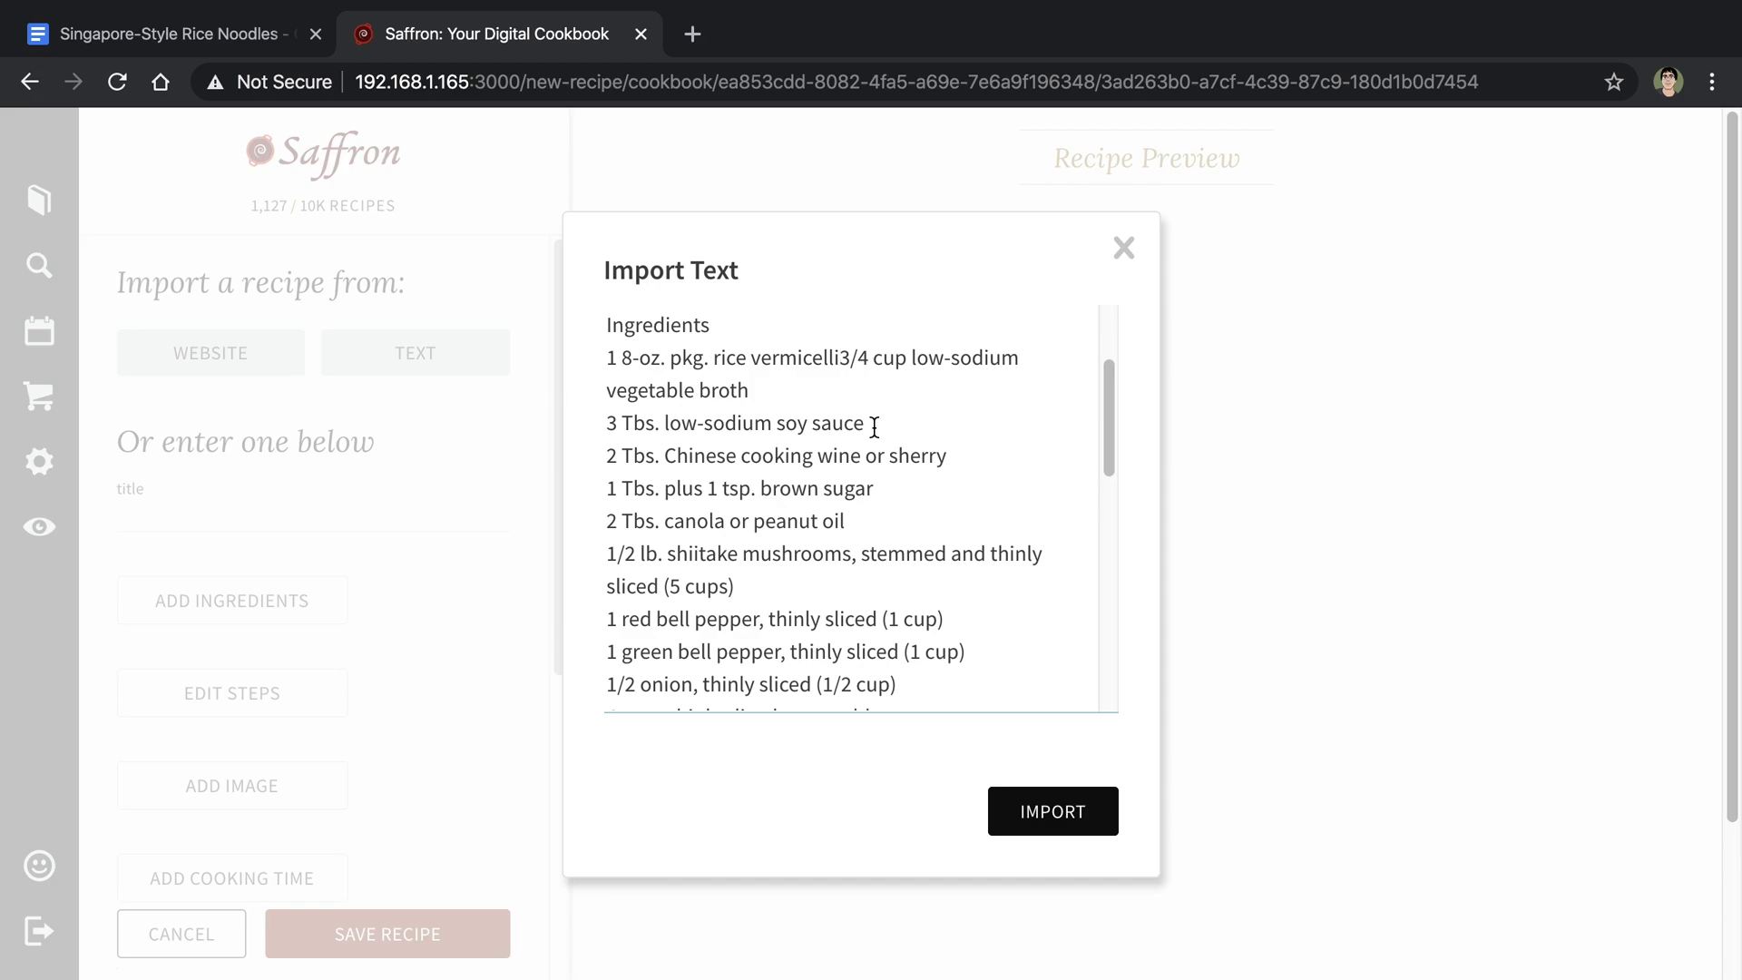
key("Return")
scroll(862, 428, "up", 1)
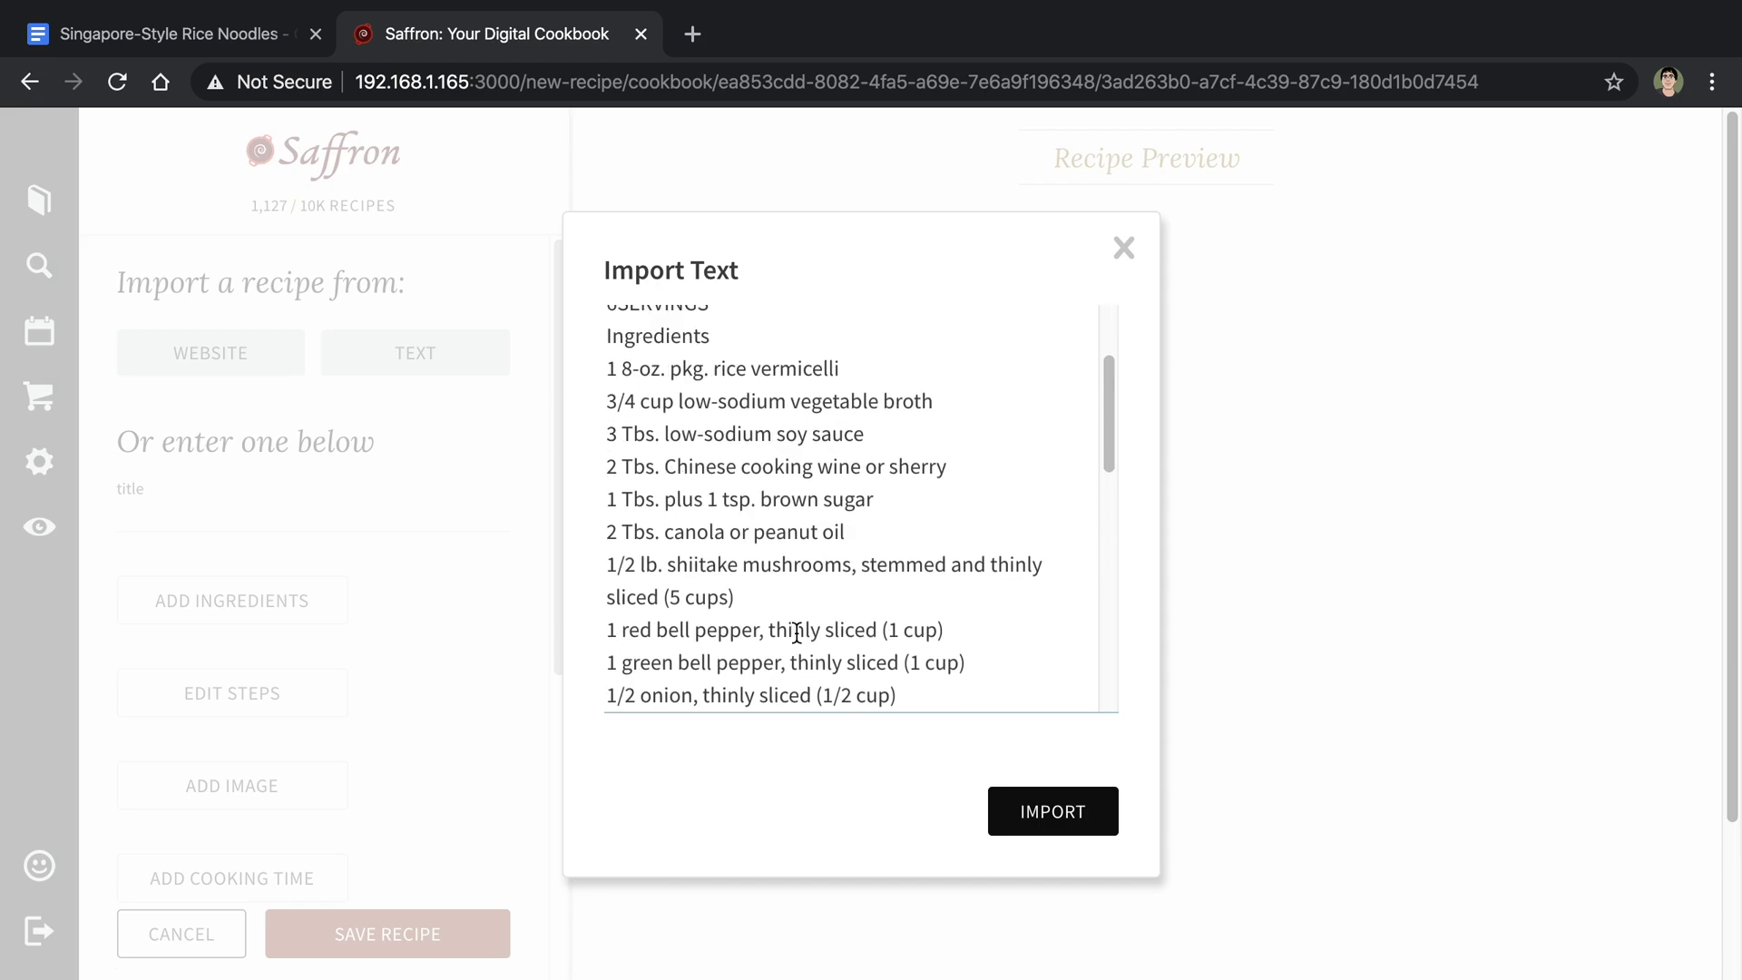
Step: Examine how the Ingredients and Preparation headings separate the sections of the noodle recipe's import text
scroll(796, 633, "down", 1)
scroll(796, 620, "down", 3)
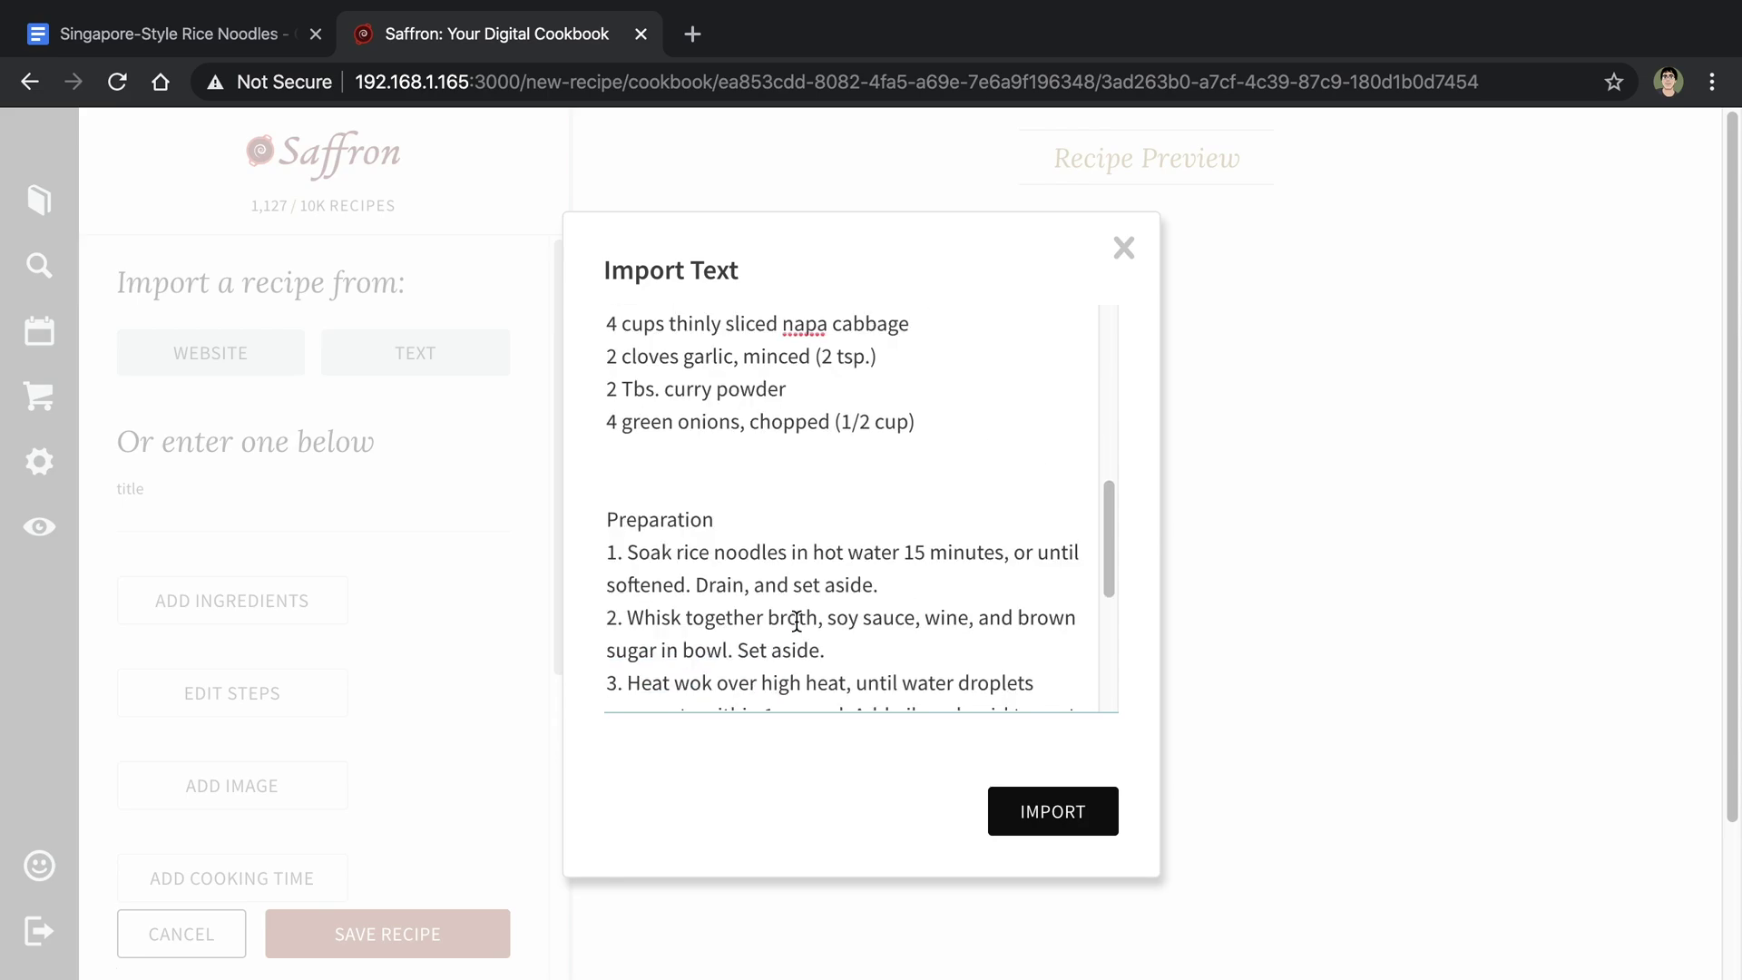
scroll(795, 620, "up", 5)
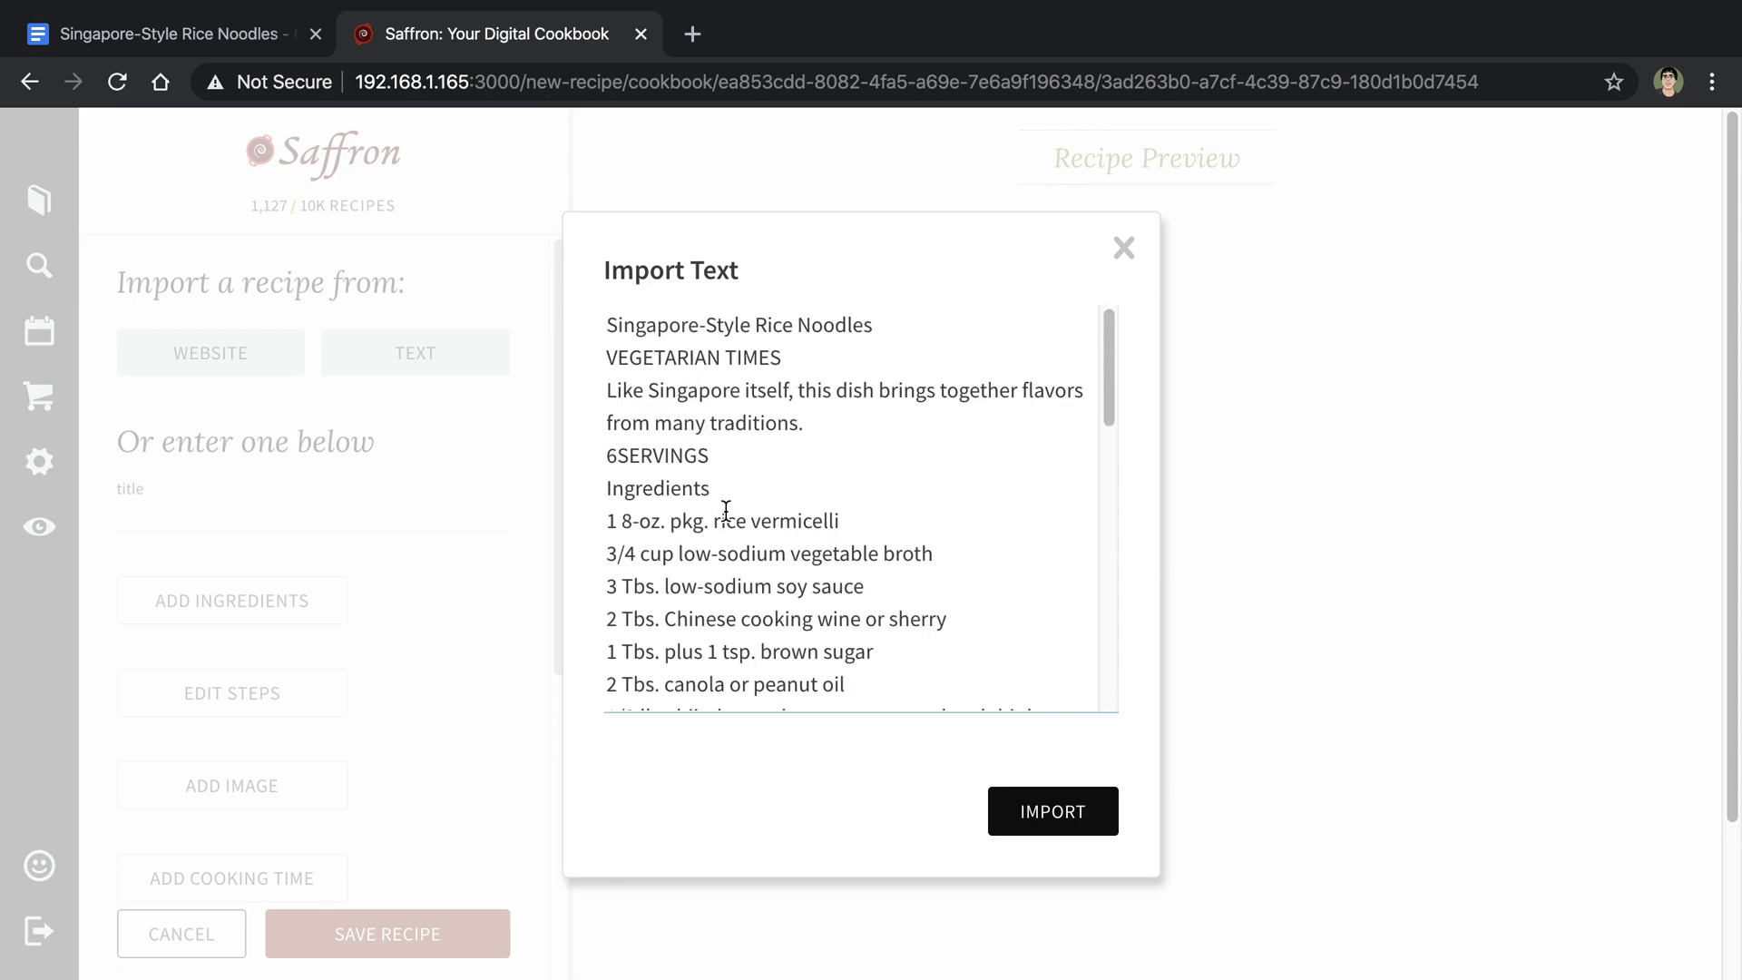
scroll(643, 531, "down", 5)
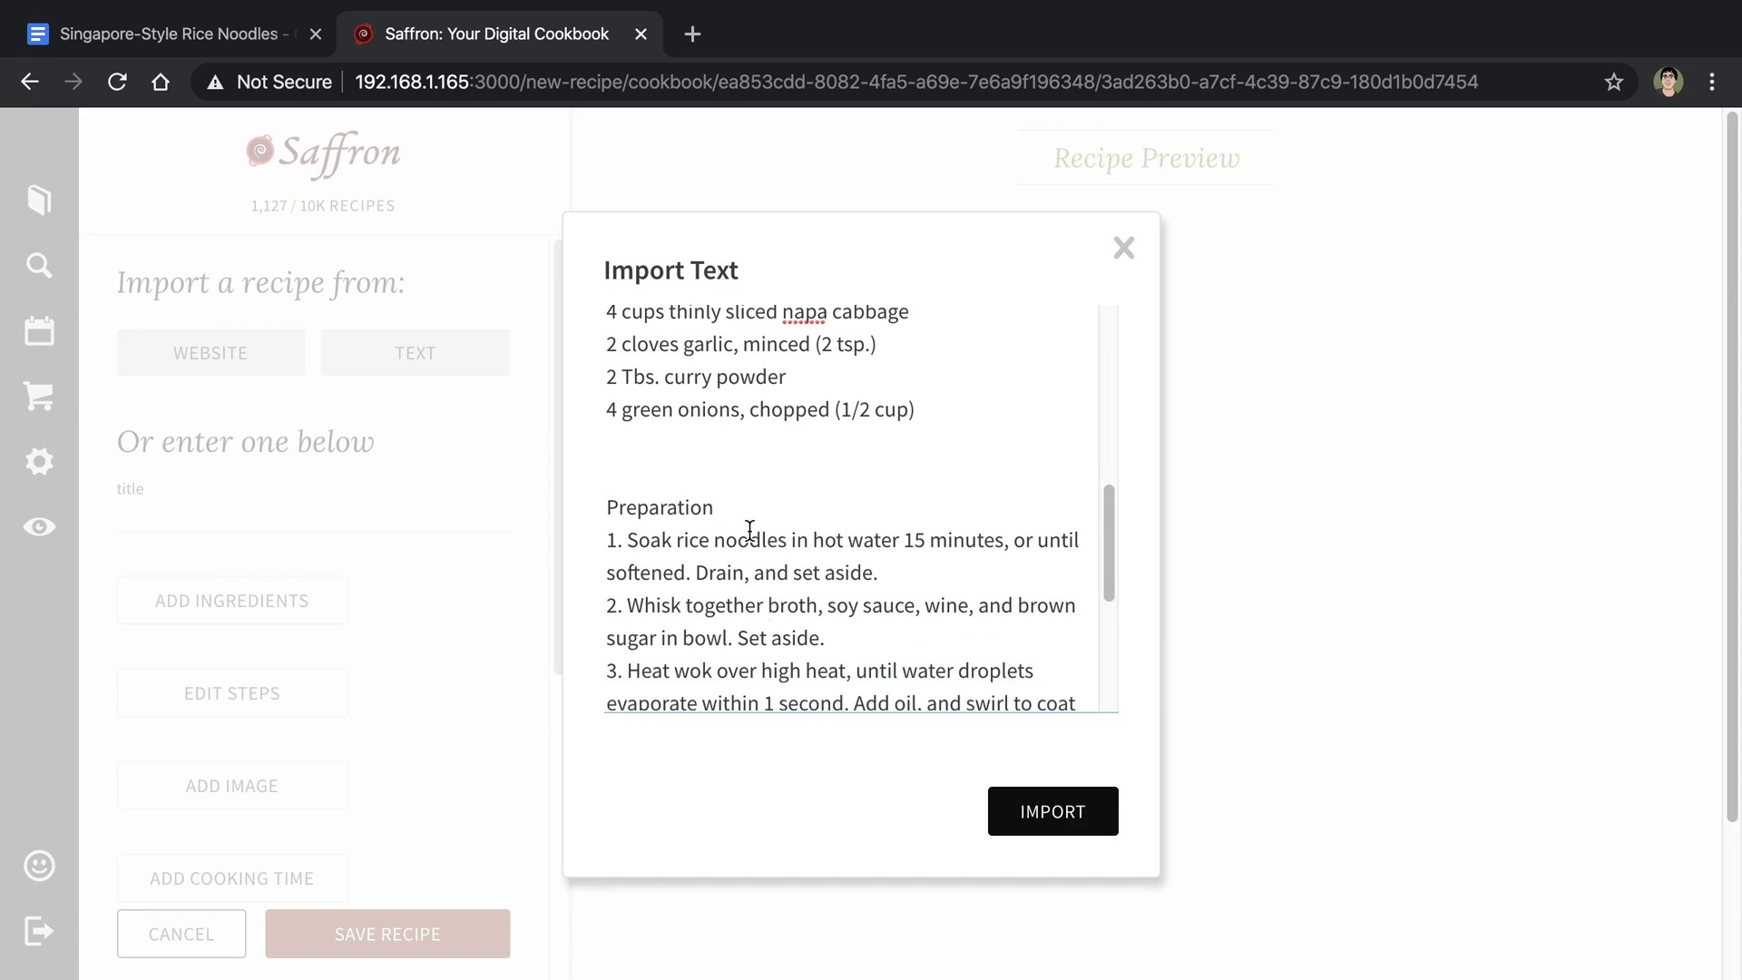
left_click_drag(714, 508, 602, 500)
scroll(642, 500, "up", 5)
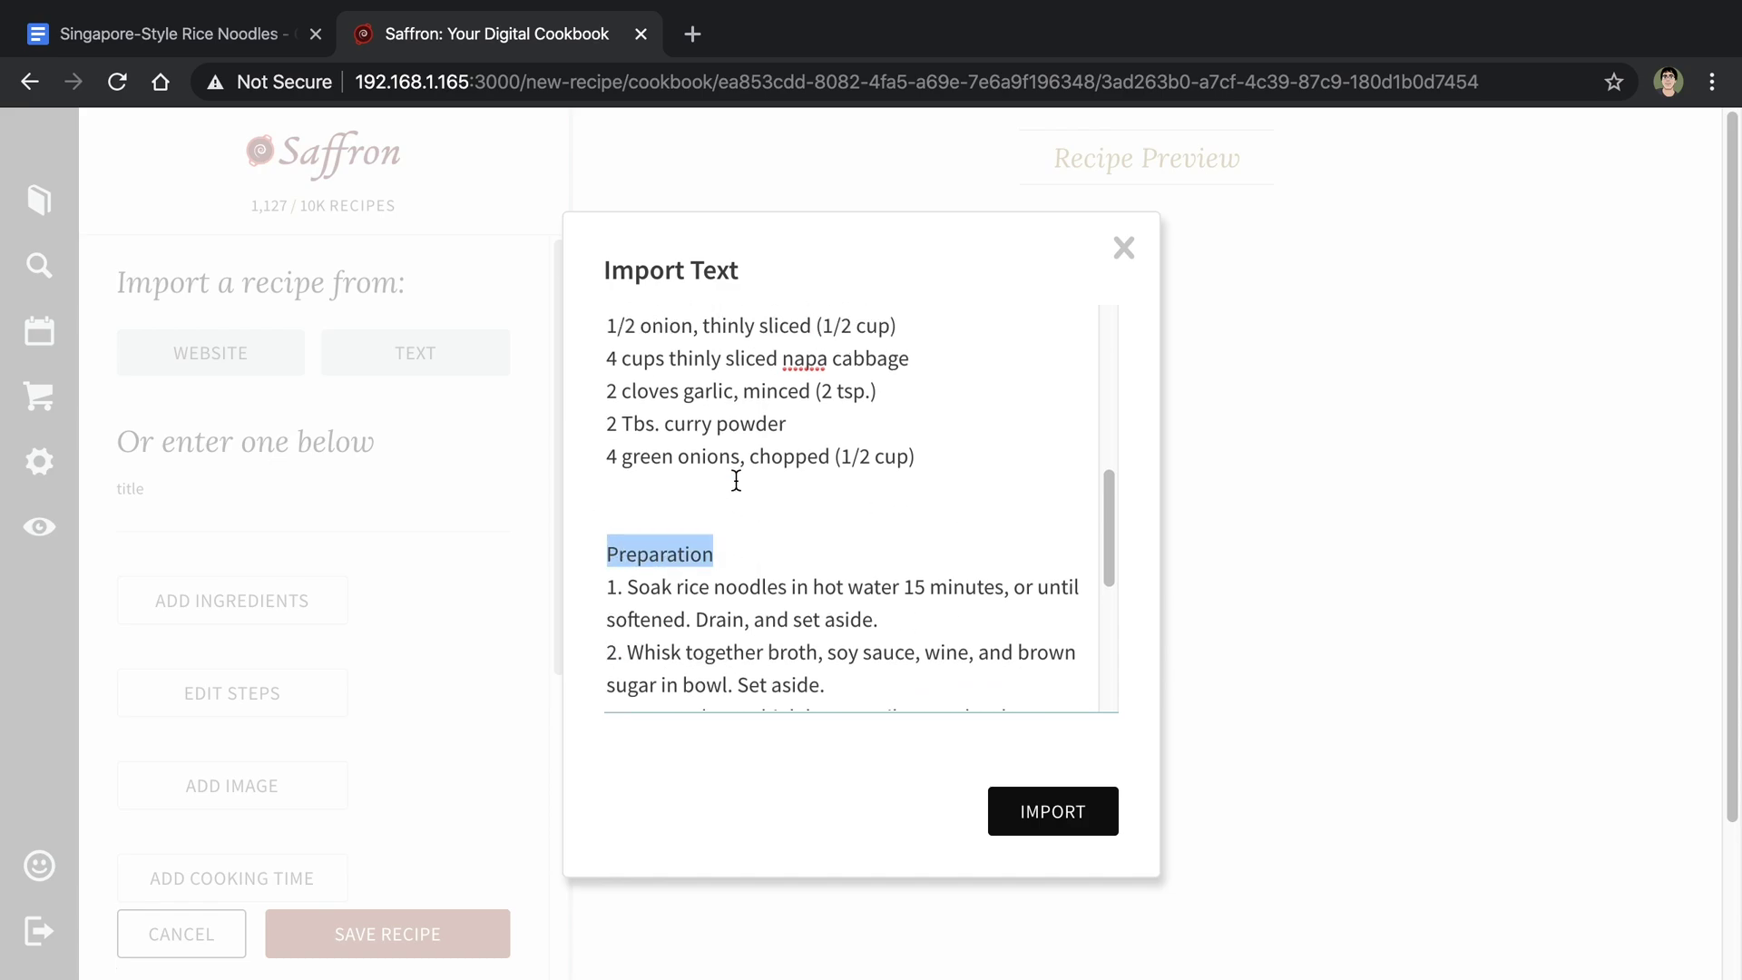
double_click(655, 488)
left_click(762, 480)
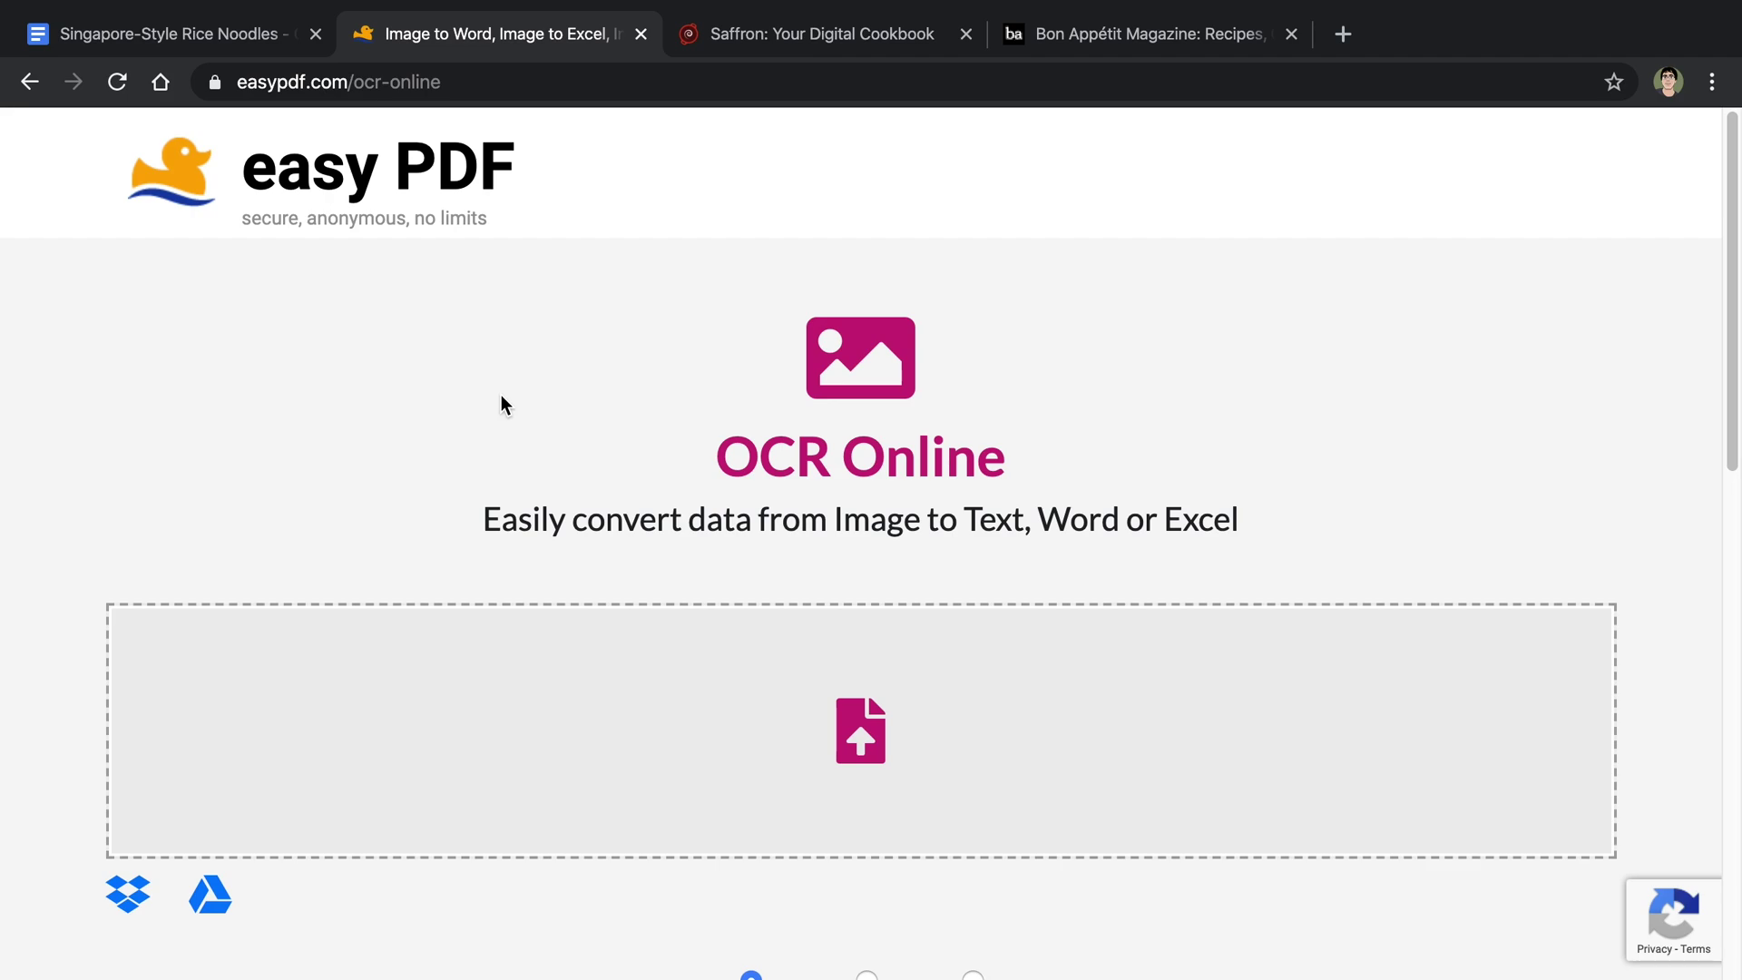
Step: Copy the Broccoli Cheddar Soup photo from the Bon Appétit page and paste it as the new recipe's image in Saffron
key("ctrl+w")
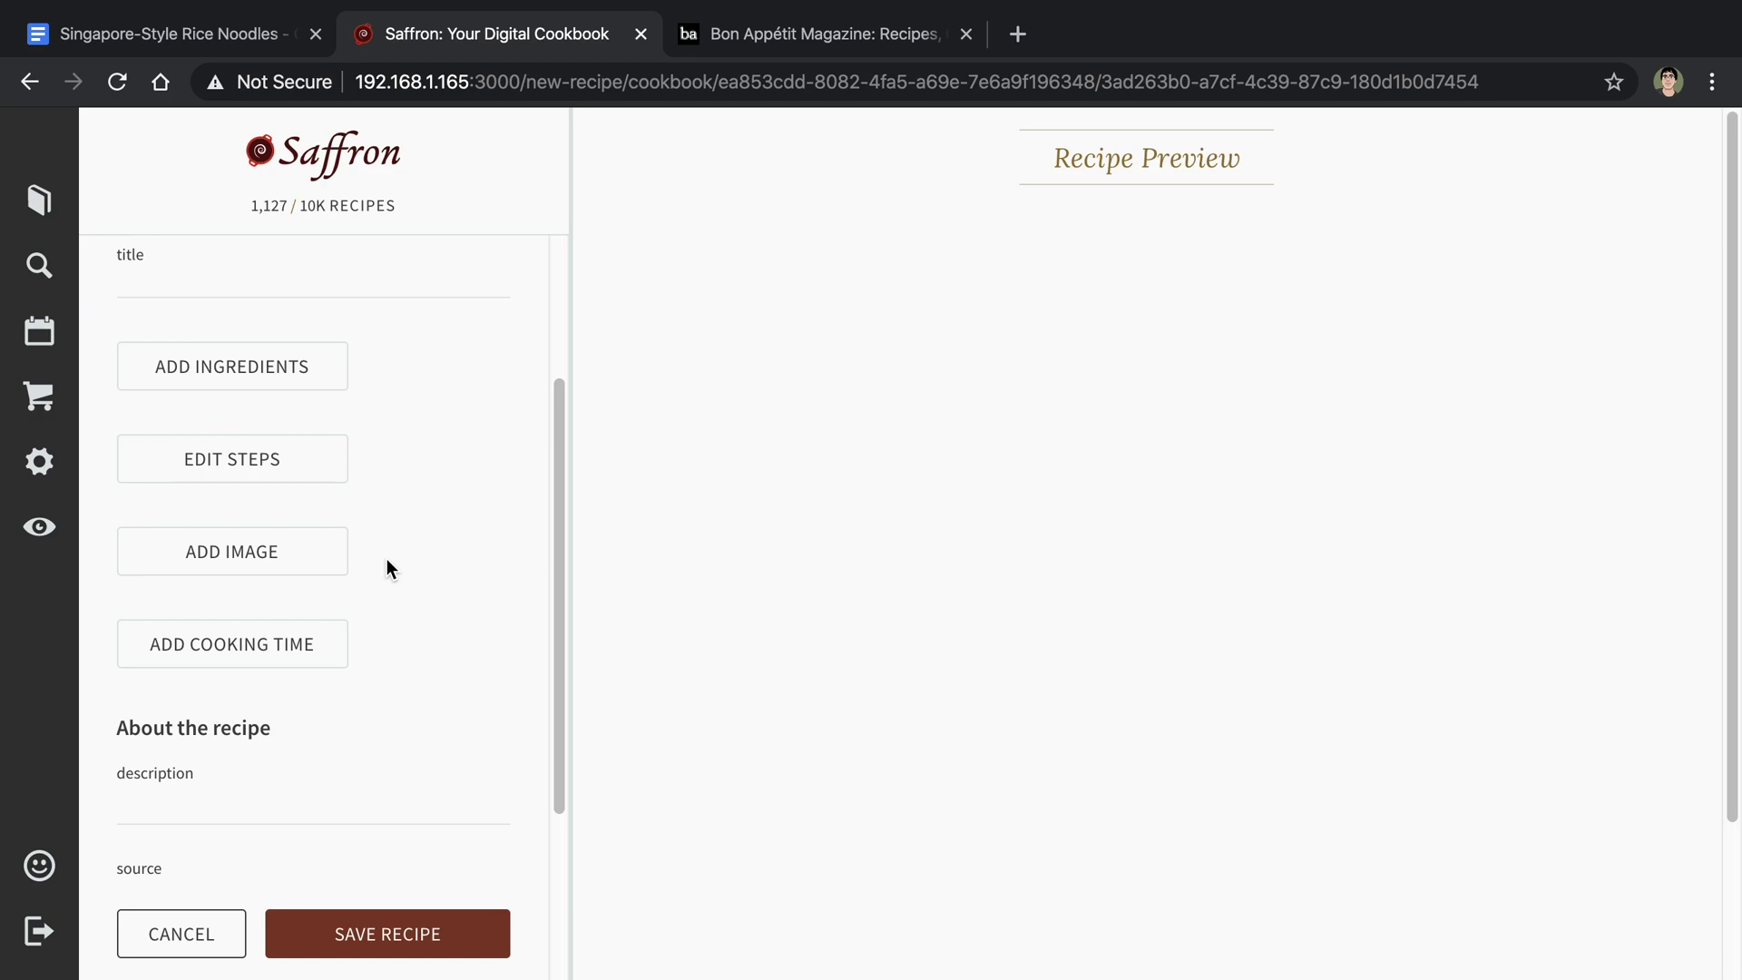
left_click(276, 562)
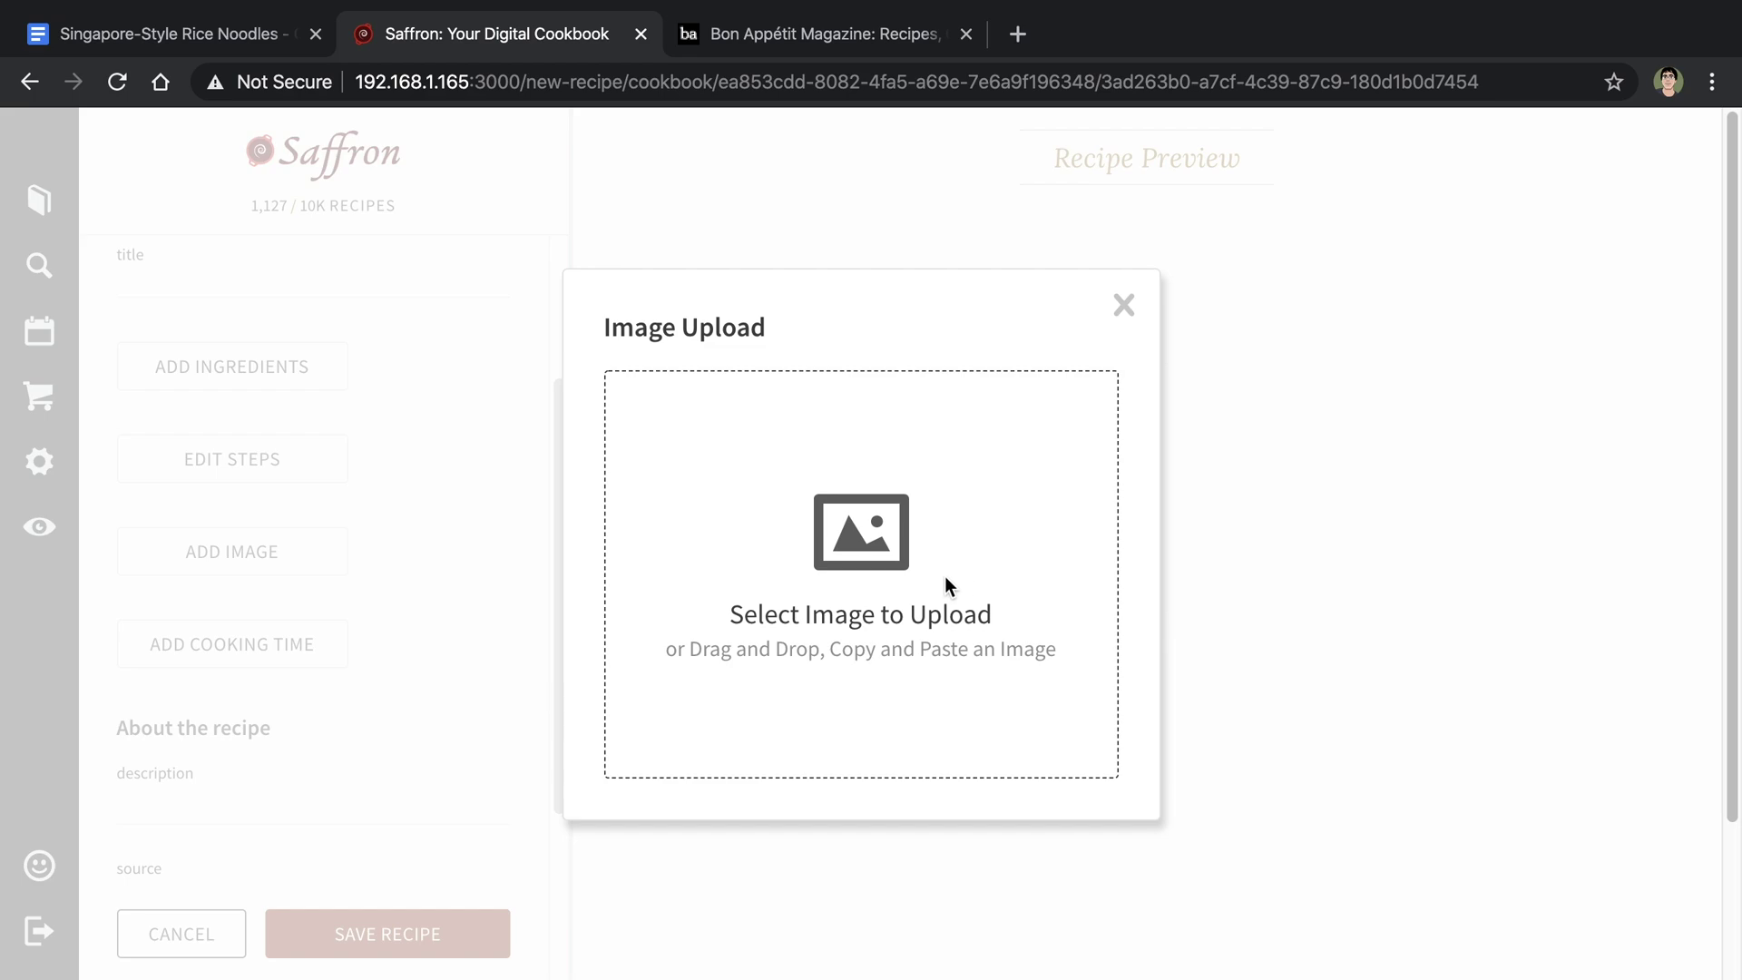
left_click(844, 40)
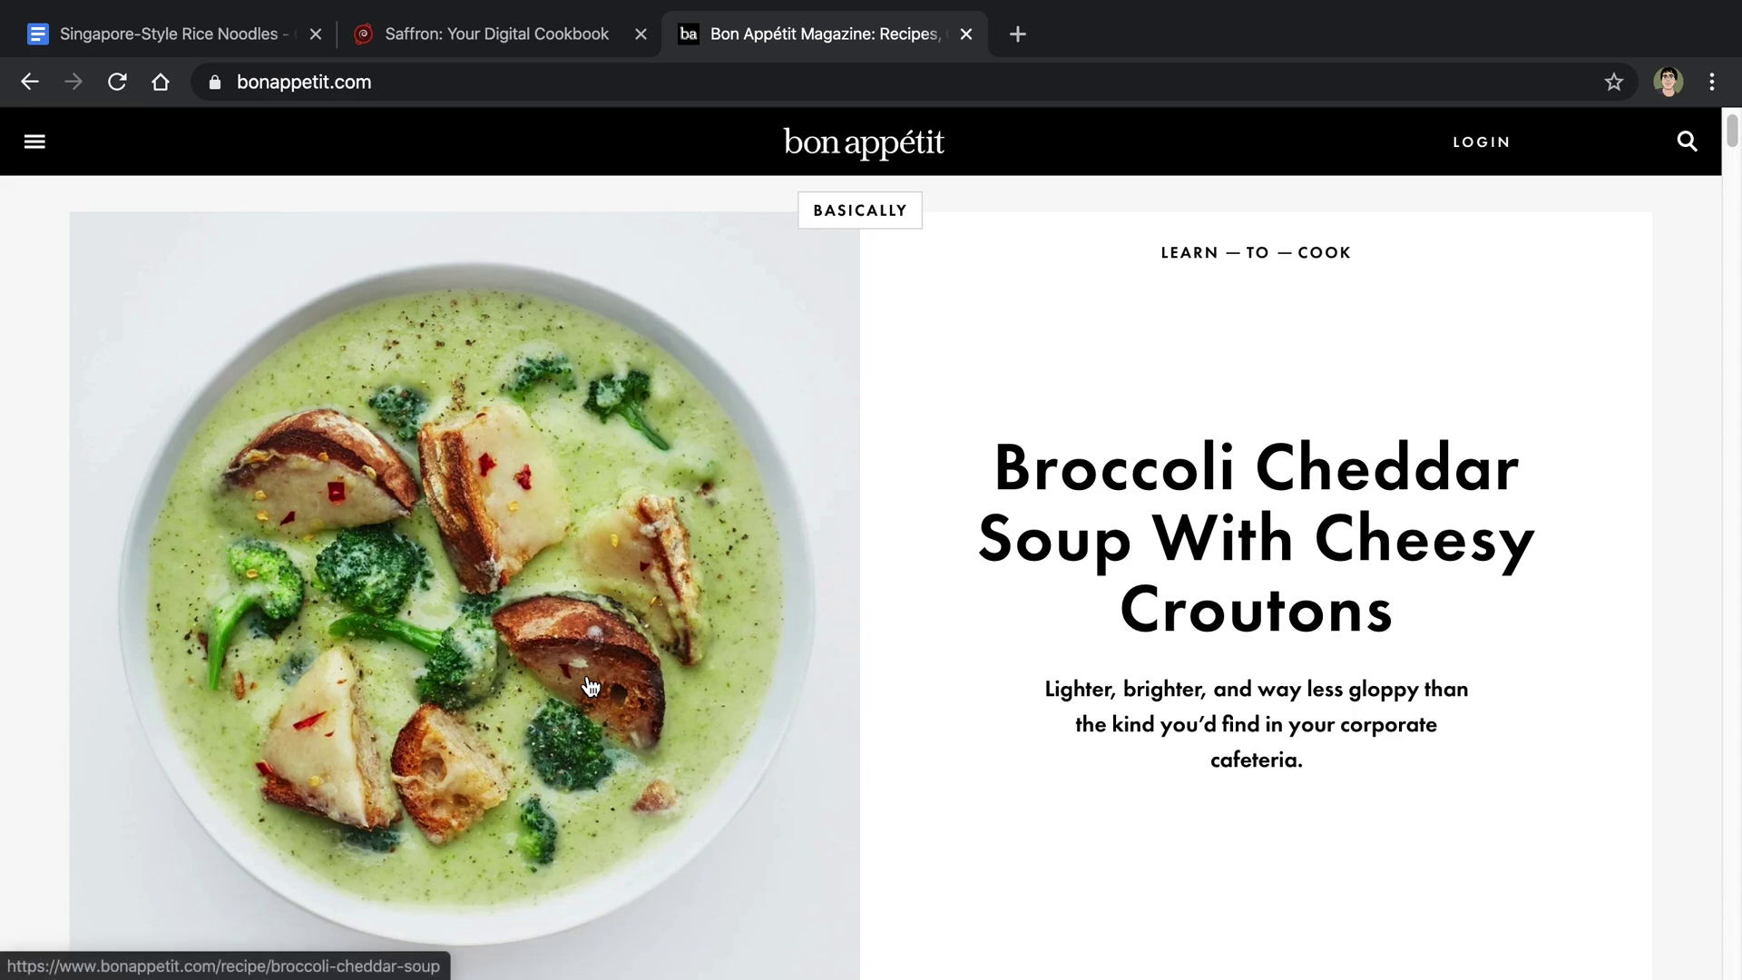
right_click(381, 560)
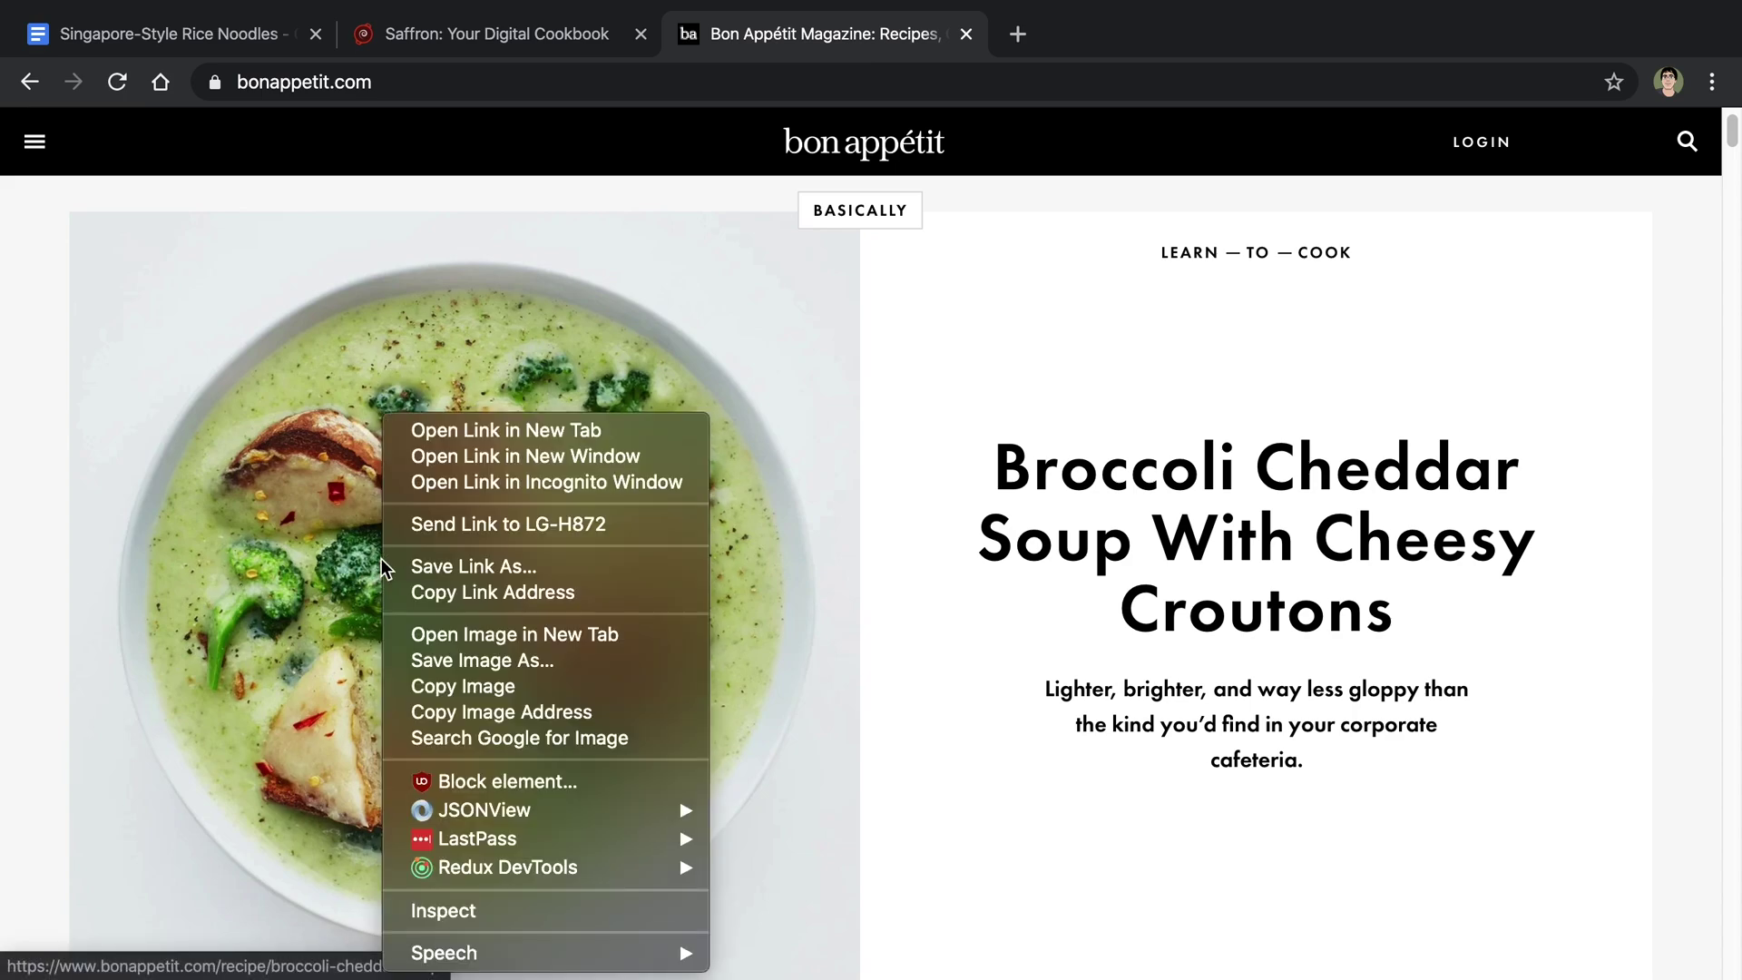
left_click(490, 689)
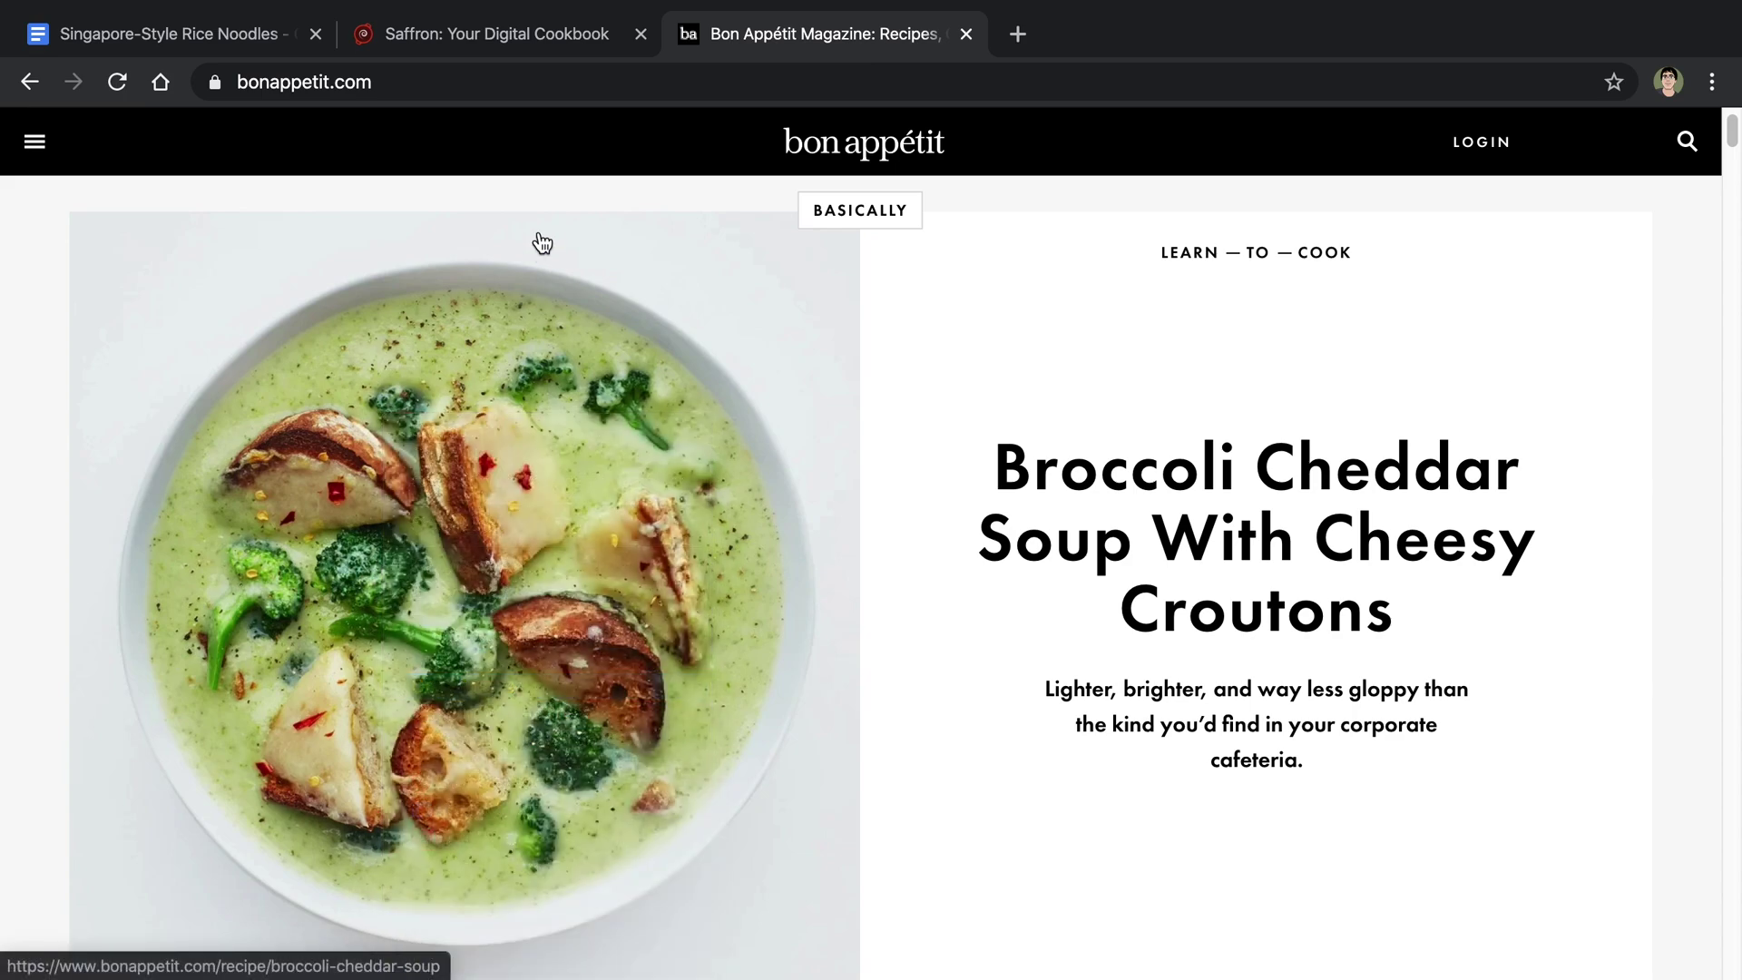
left_click(514, 52)
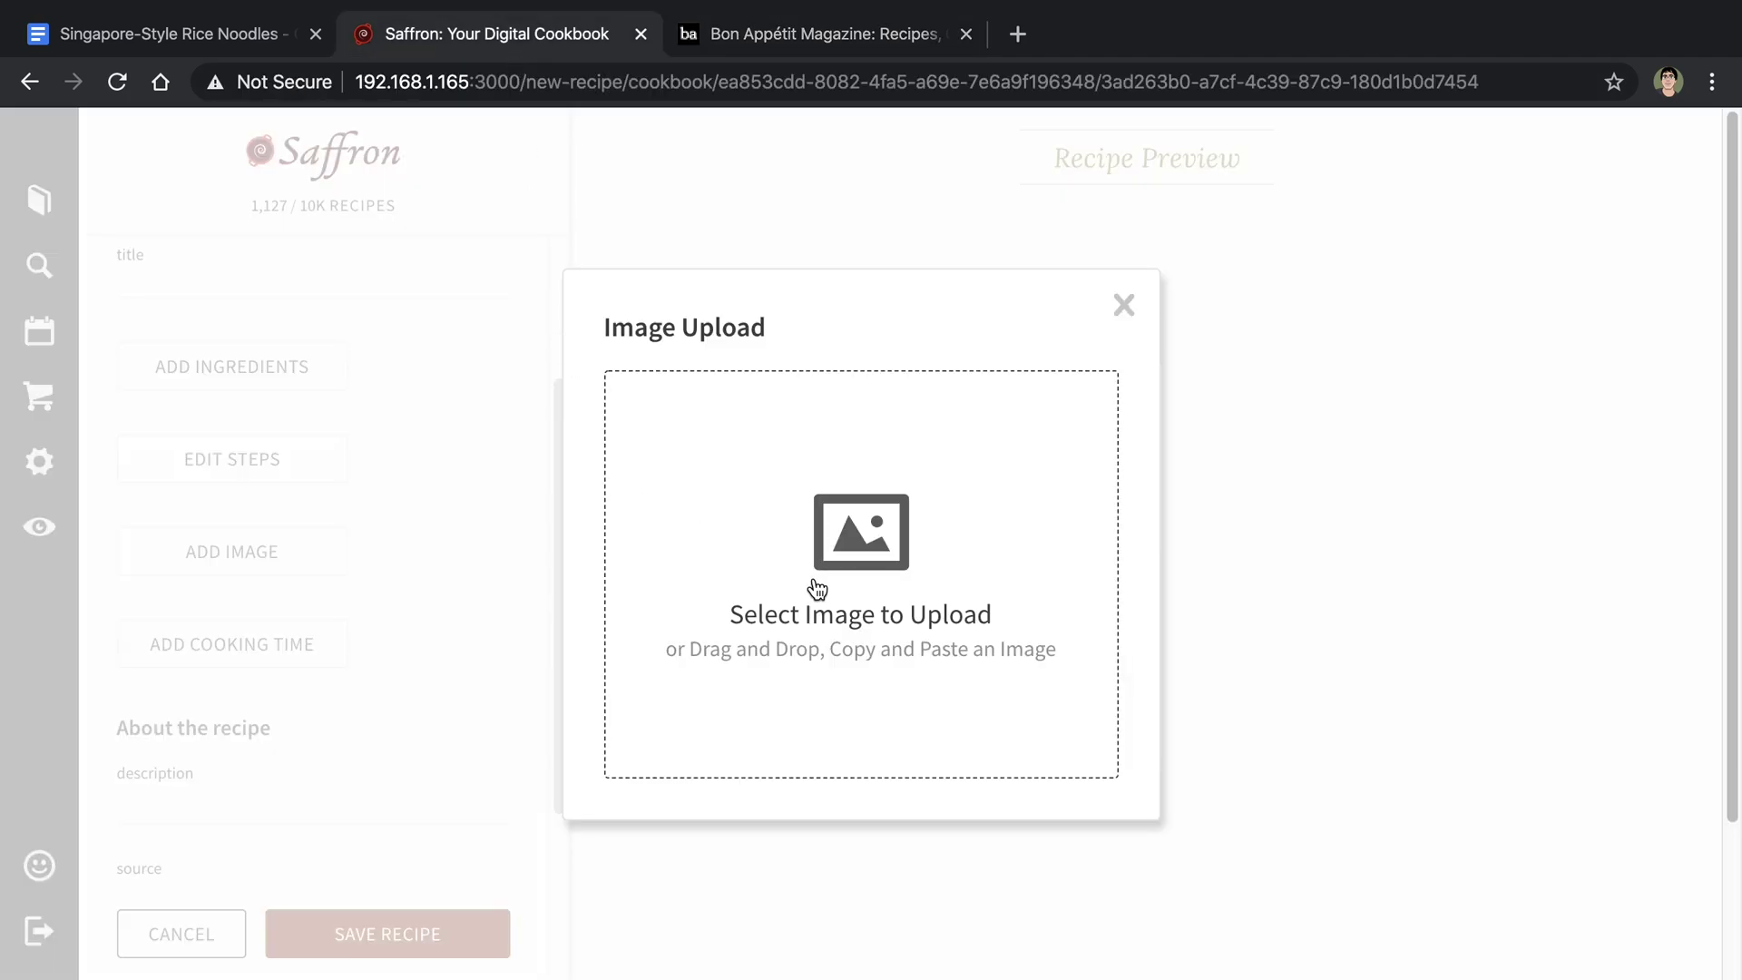
key("super+v")
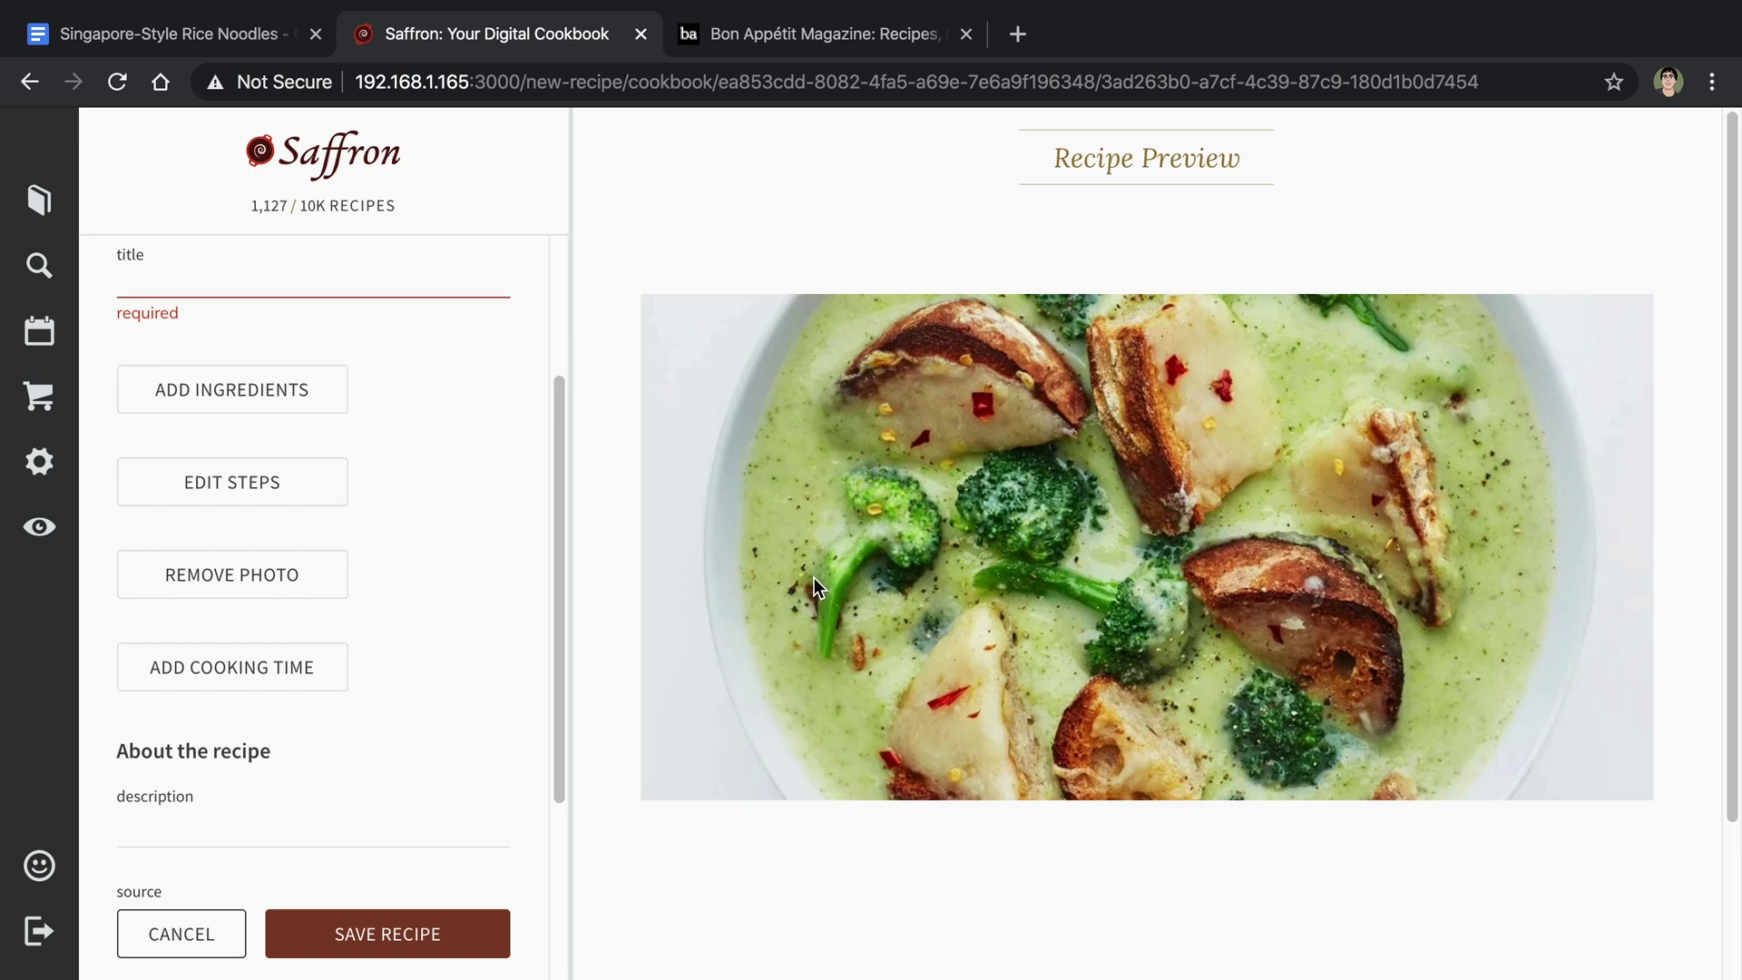